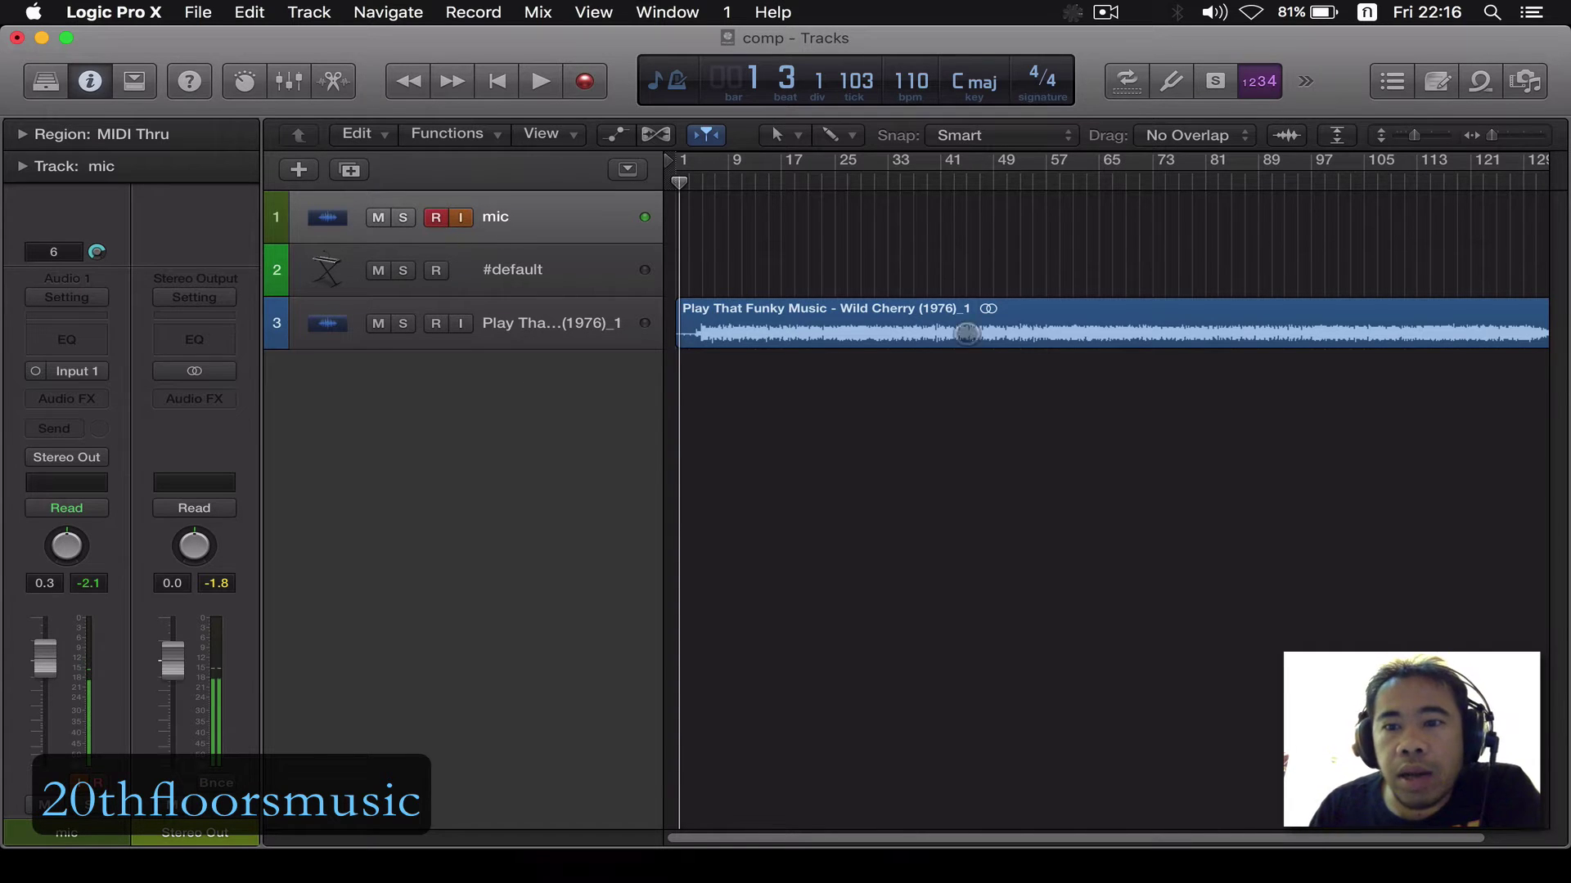
Step: Enlarge the tracks vertically, select the Play That Funky Music track, and show the Flex controls
{"action": "left_click_drag", "start_coordinate": [1418, 135], "coordinate": [1425, 135]}
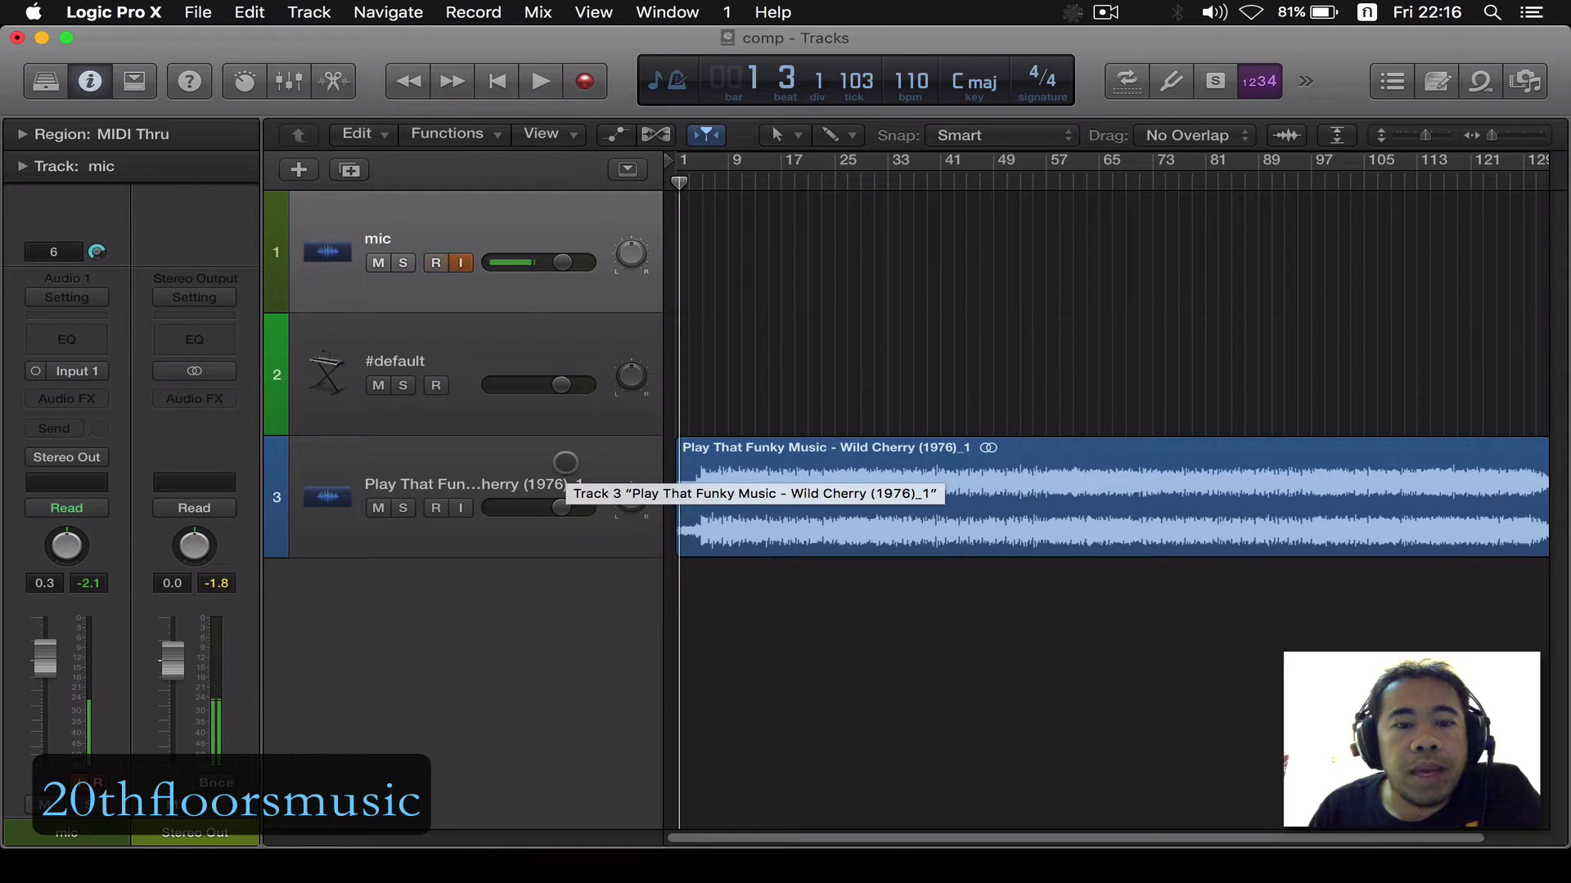
{"action": "left_click", "coordinate": [565, 463]}
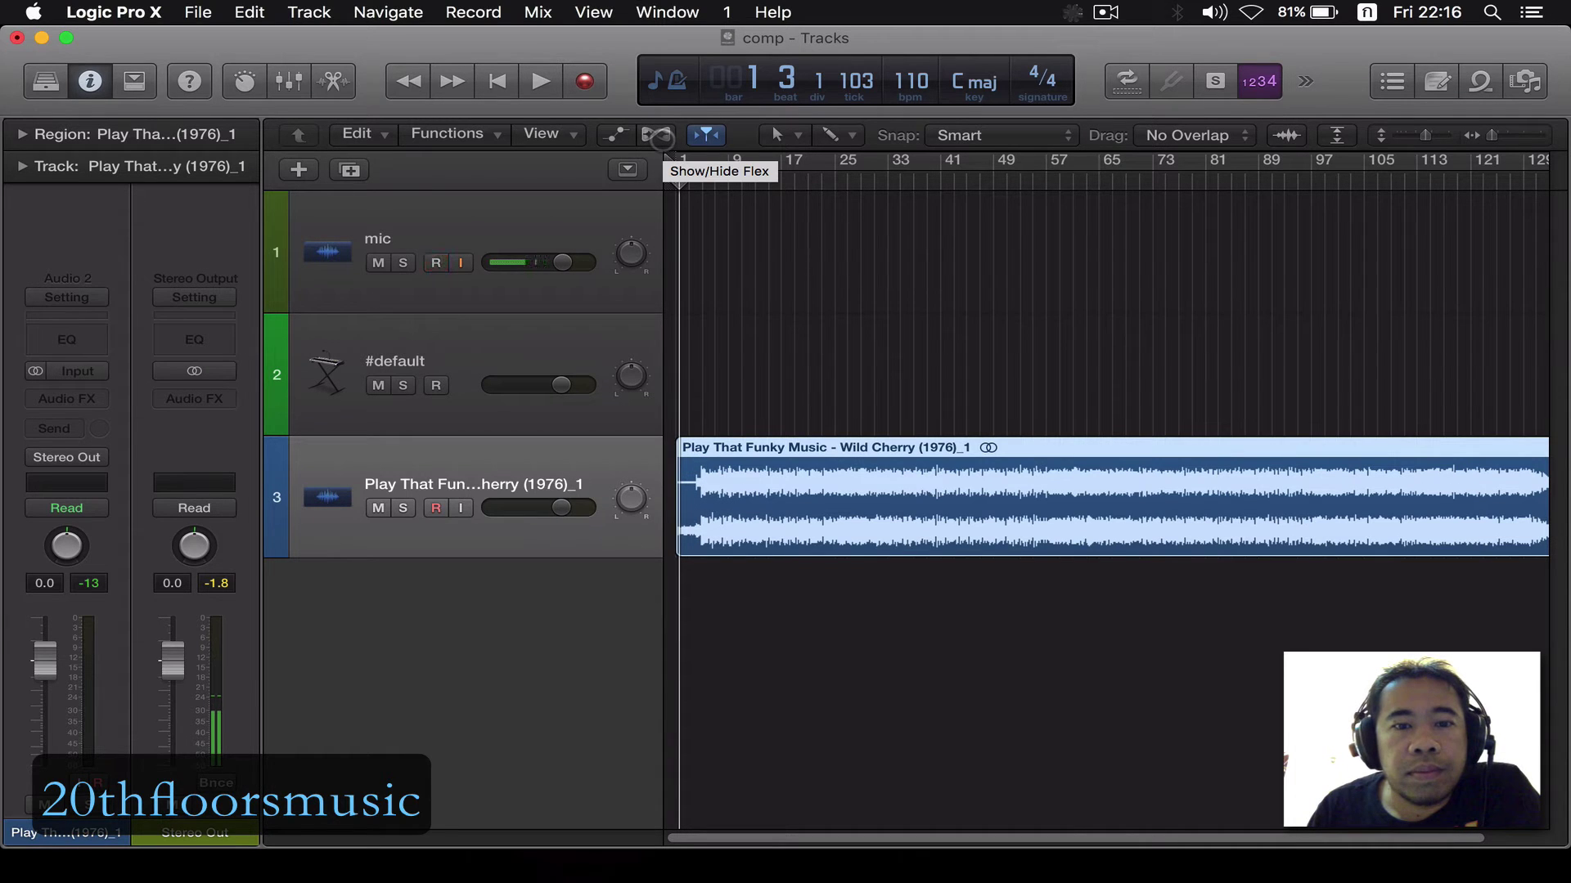
{"action": "left_click", "coordinate": [657, 135]}
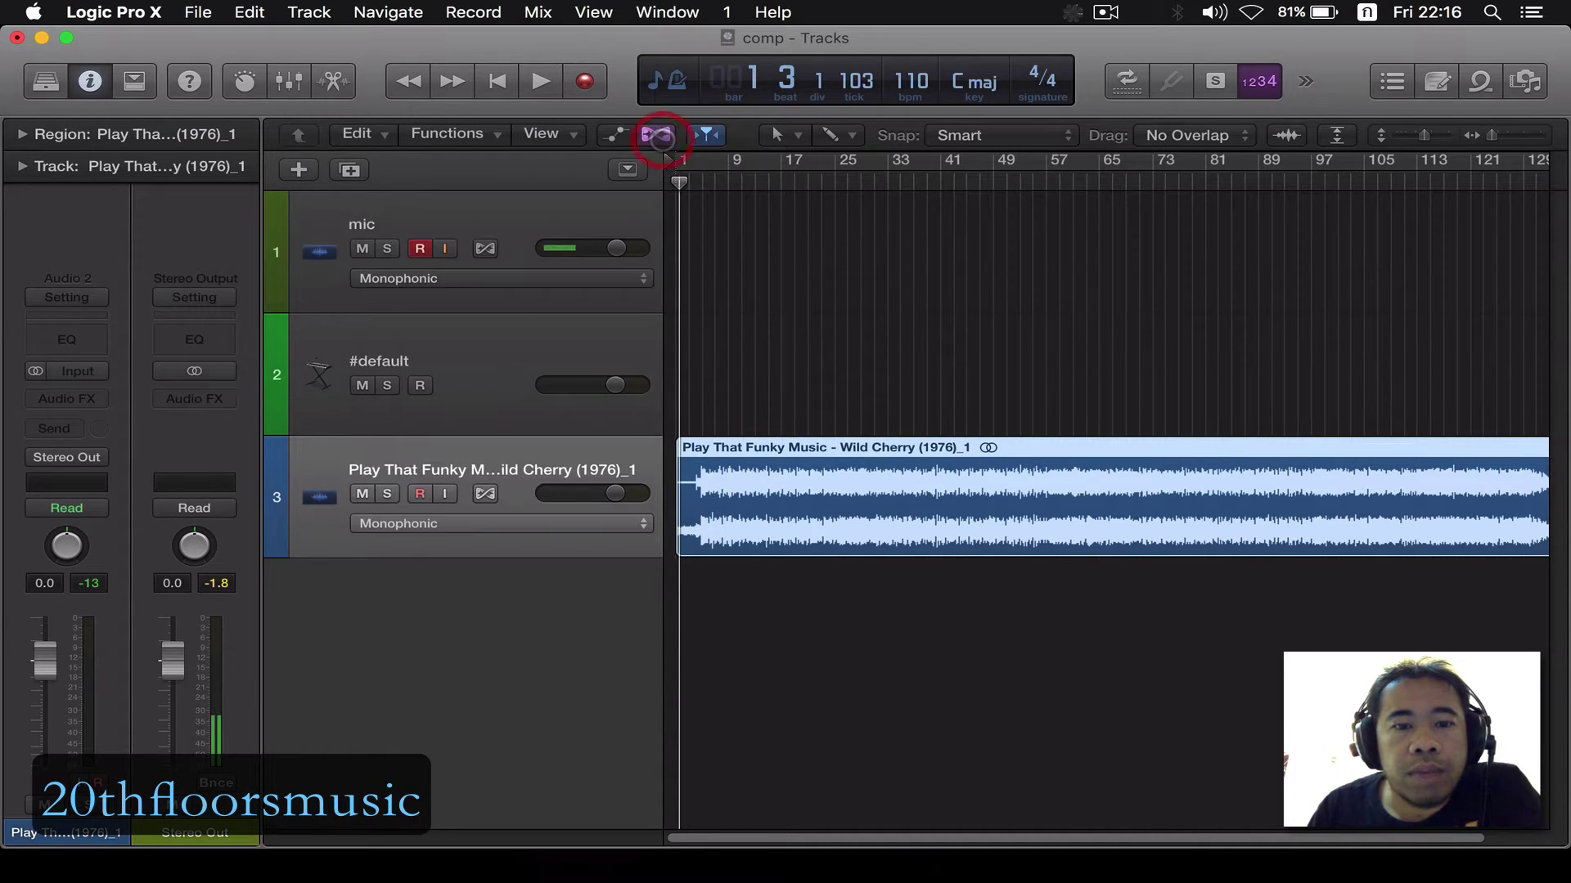
Step: Slice the Play That Funky Music region at its transient markers
{"action": "right_click", "coordinate": [775, 495]}
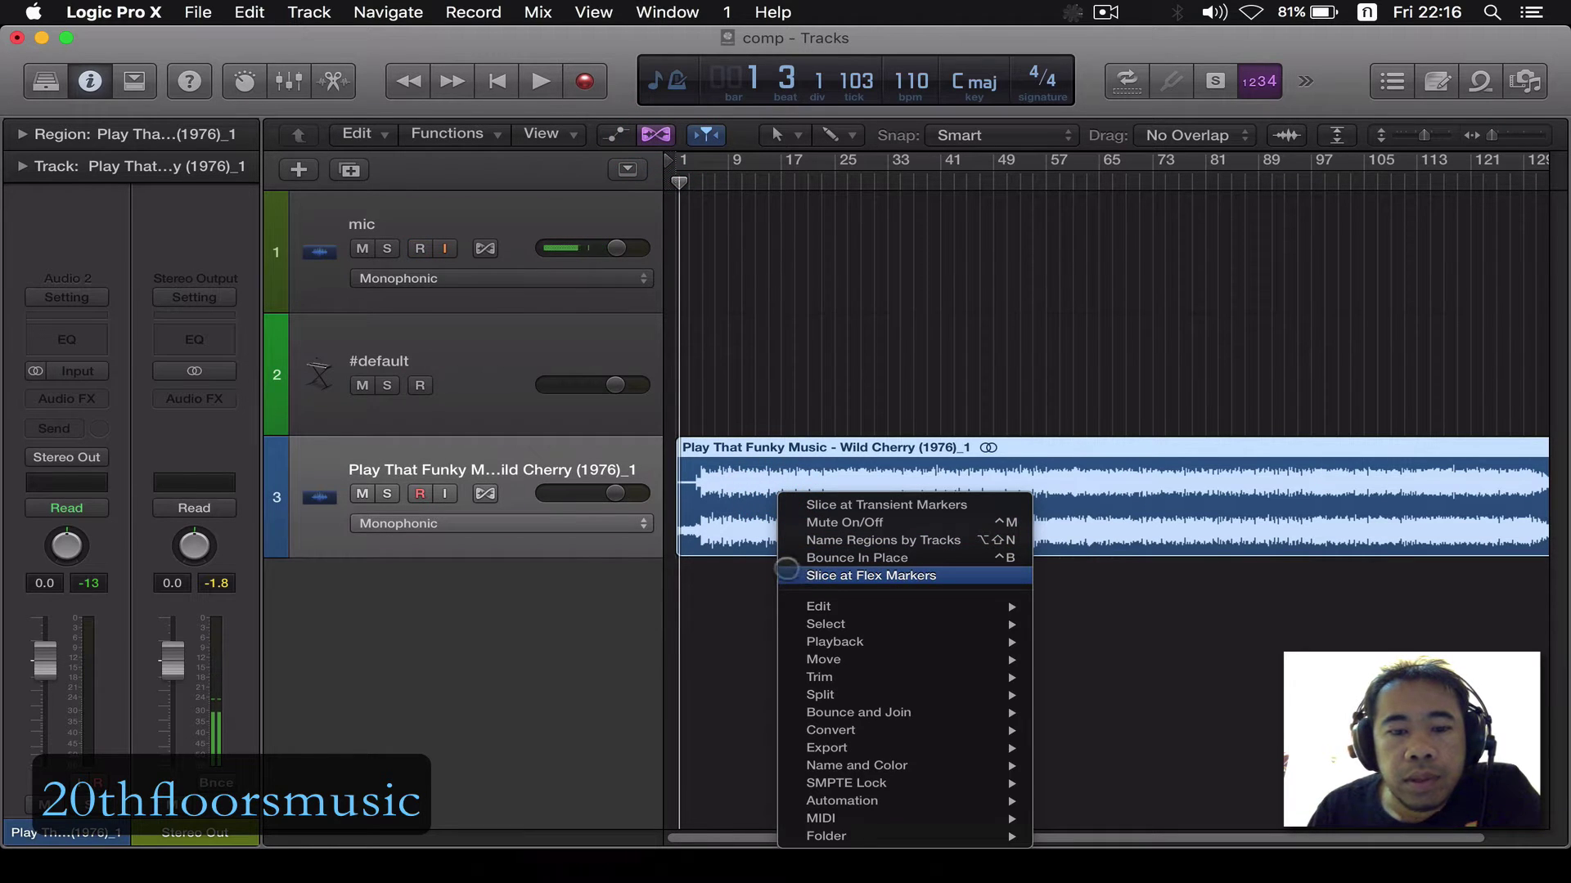
{"action": "left_click", "coordinate": [485, 493]}
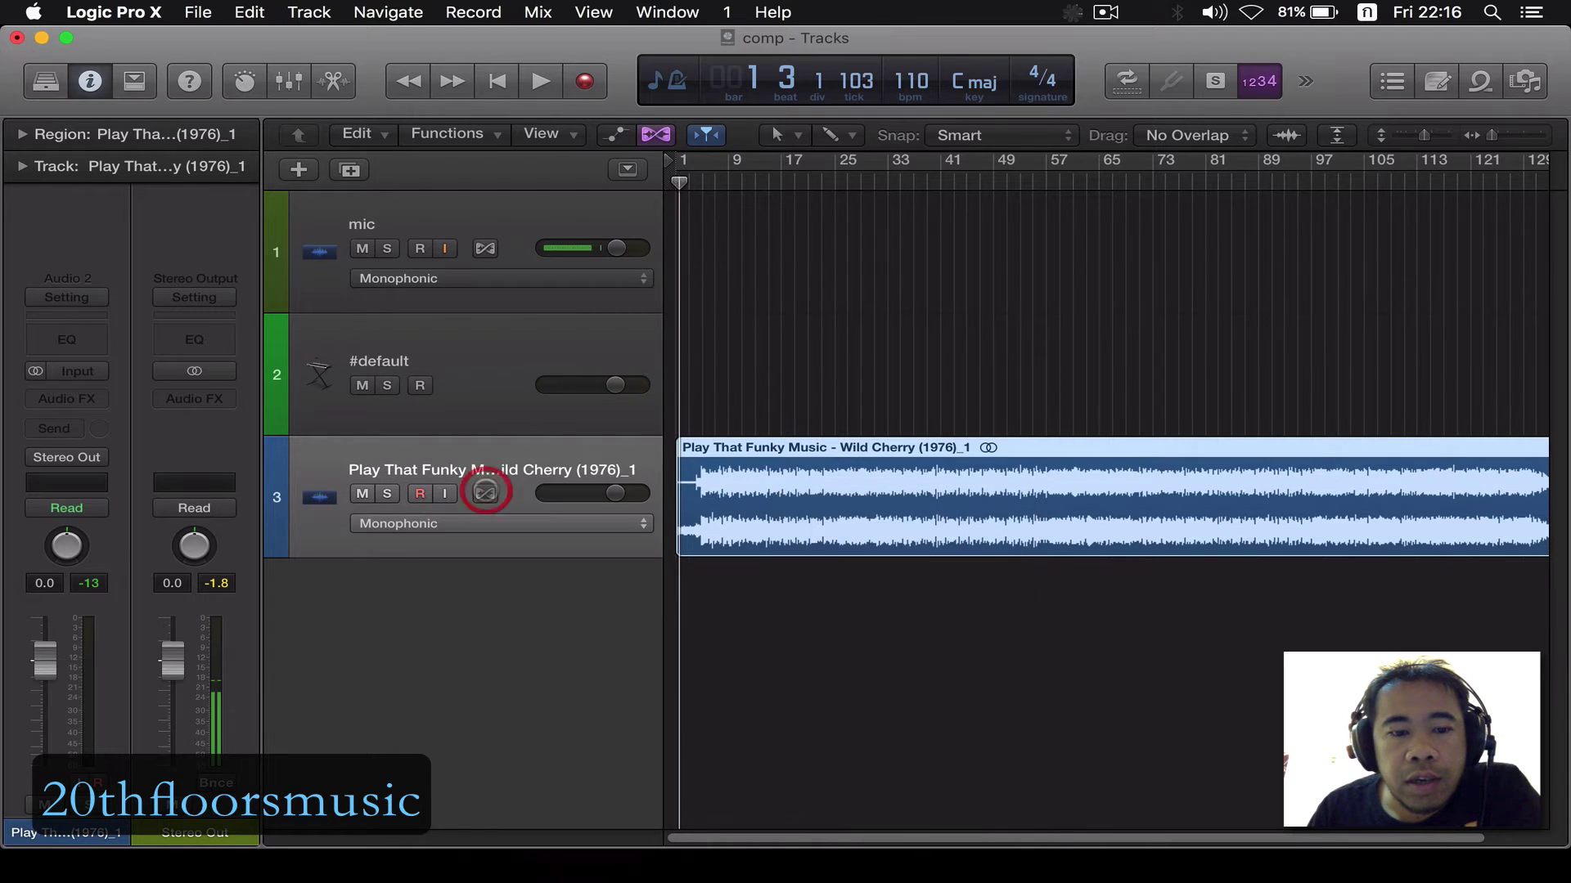
{"action": "right_click", "coordinate": [765, 489]}
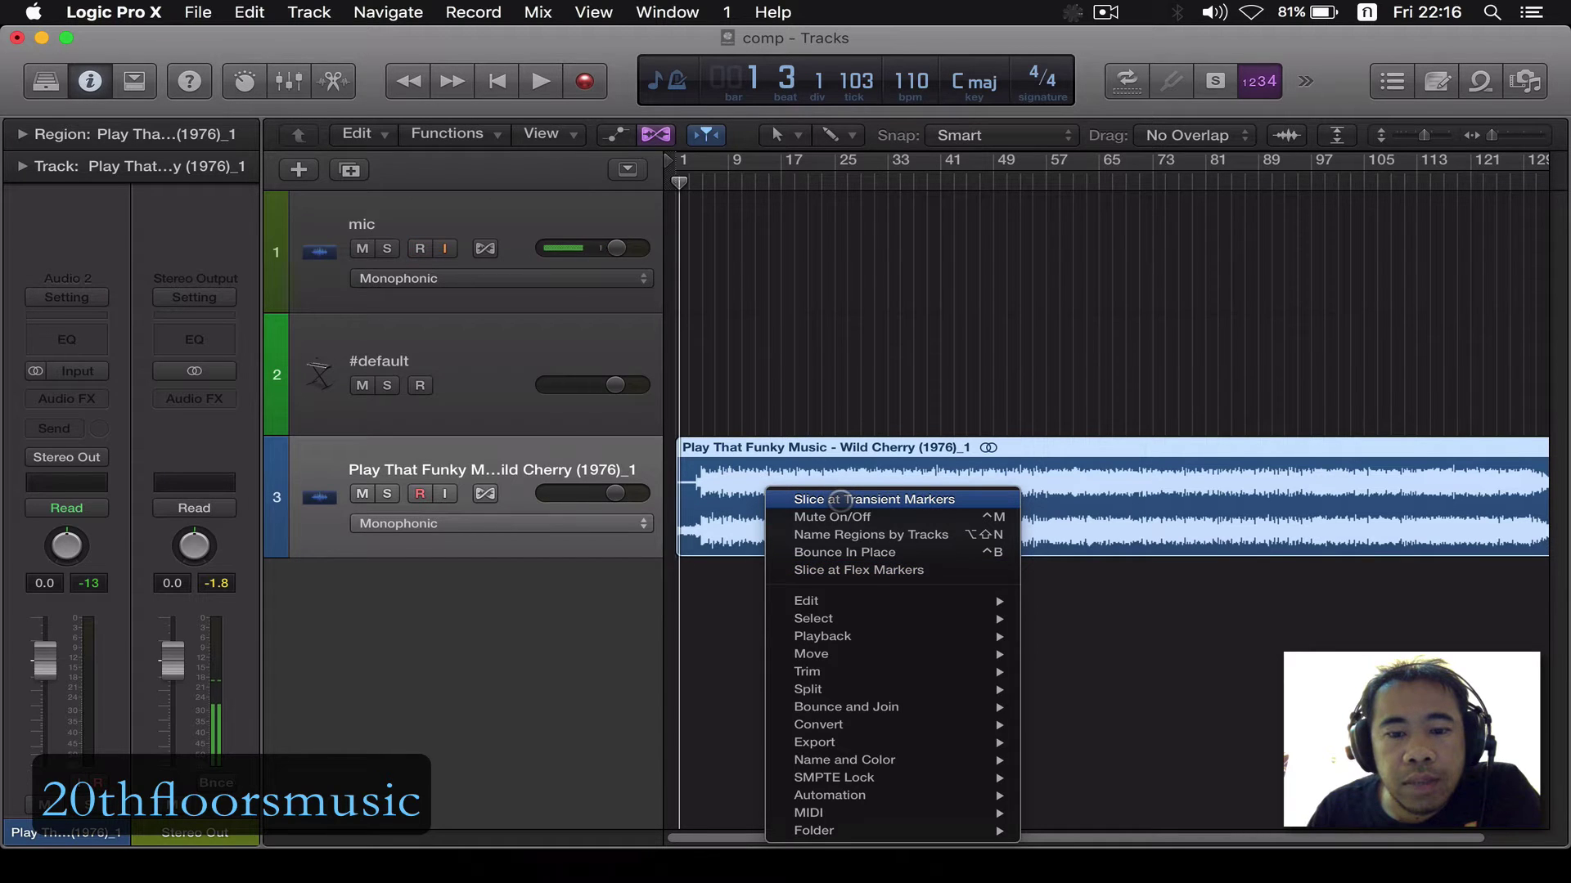
{"action": "left_click", "coordinate": [840, 499]}
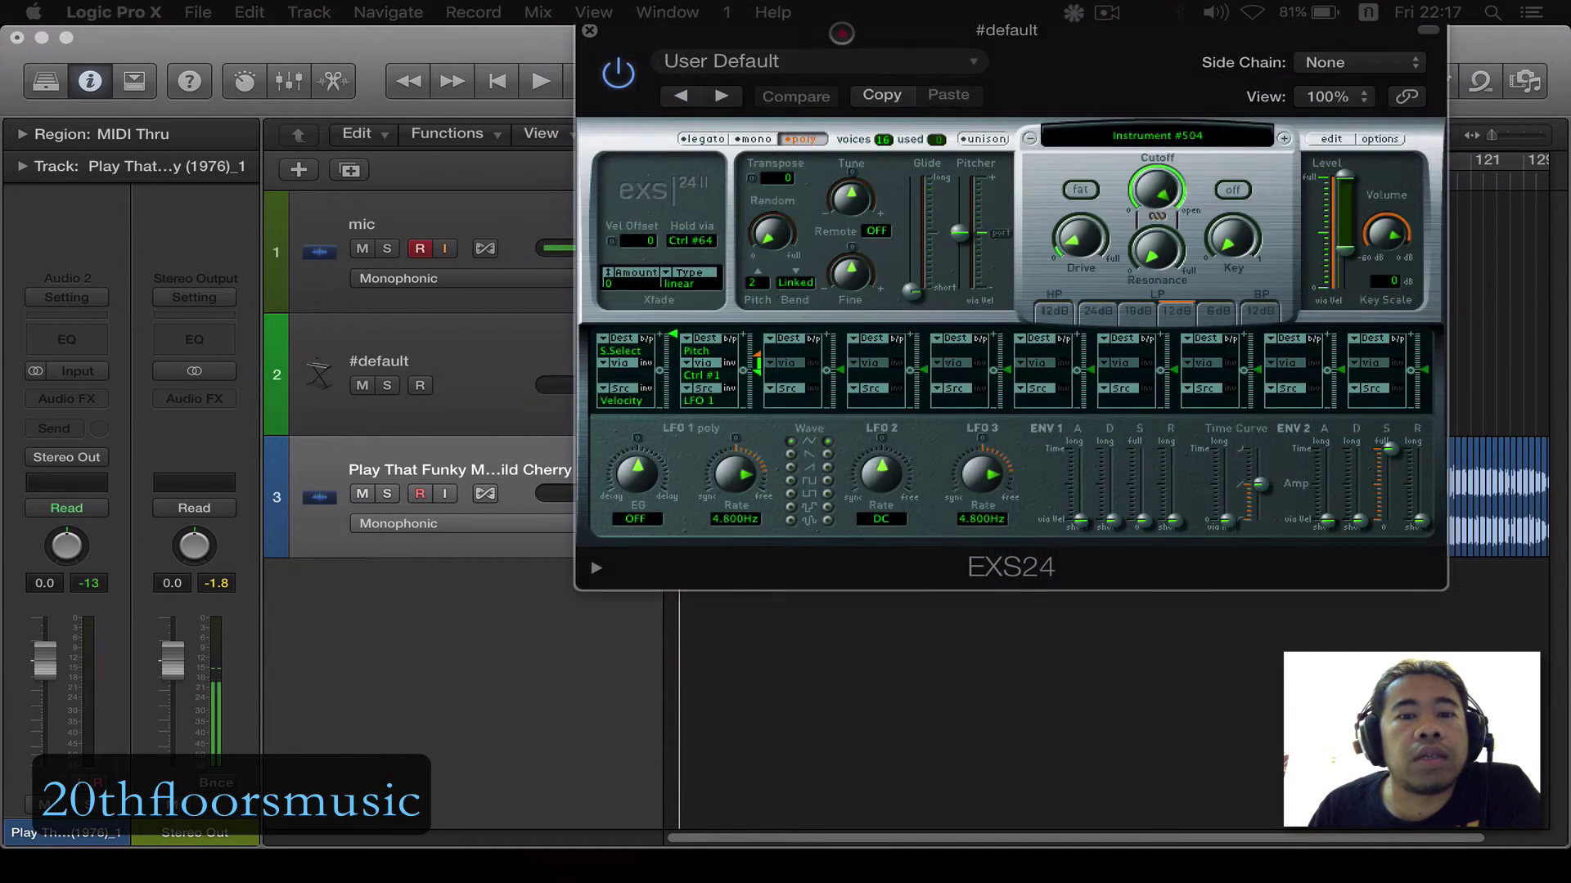
Step: Select the #default track and open the instrument editor of its EXS24 sampler
{"action": "left_click_drag", "start_coordinate": [841, 32], "coordinate": [848, 153]}
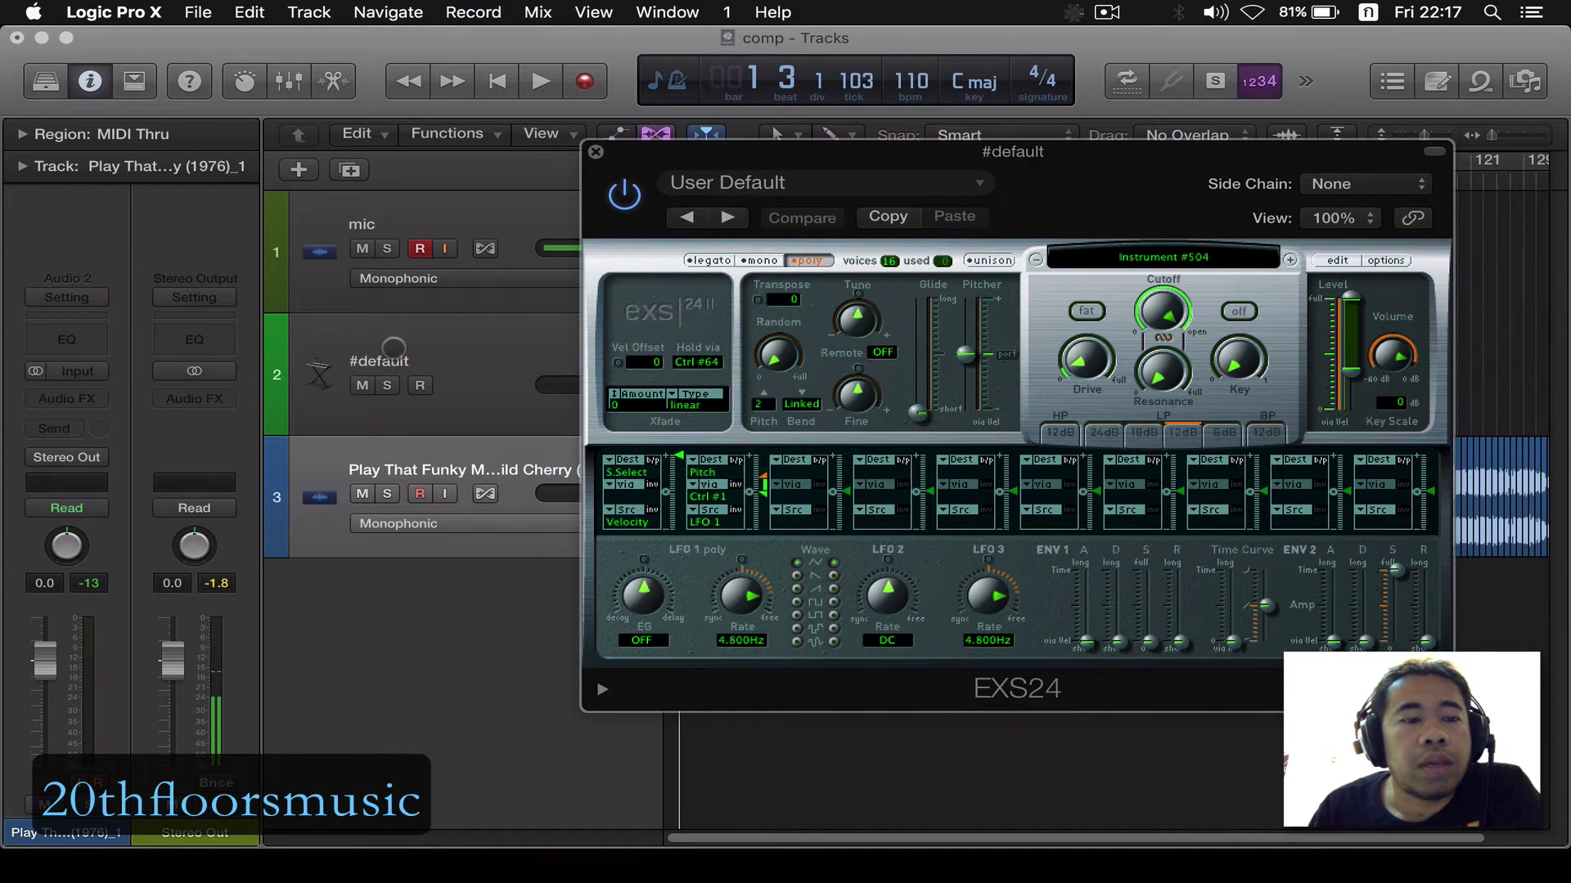
{"action": "left_click", "coordinate": [409, 349]}
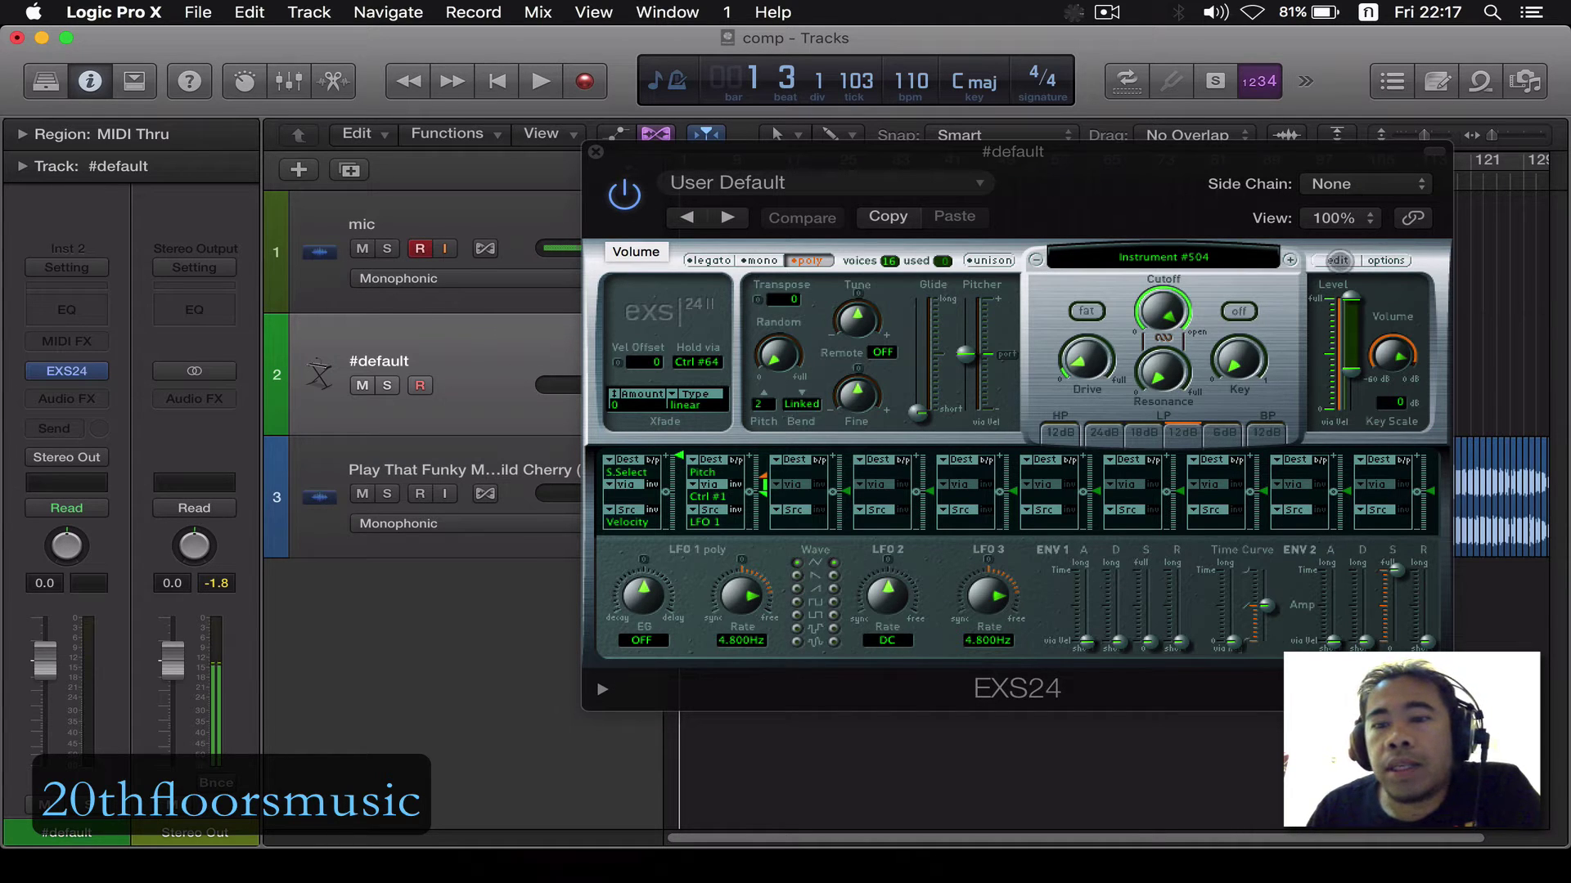
{"action": "left_click", "coordinate": [1337, 260]}
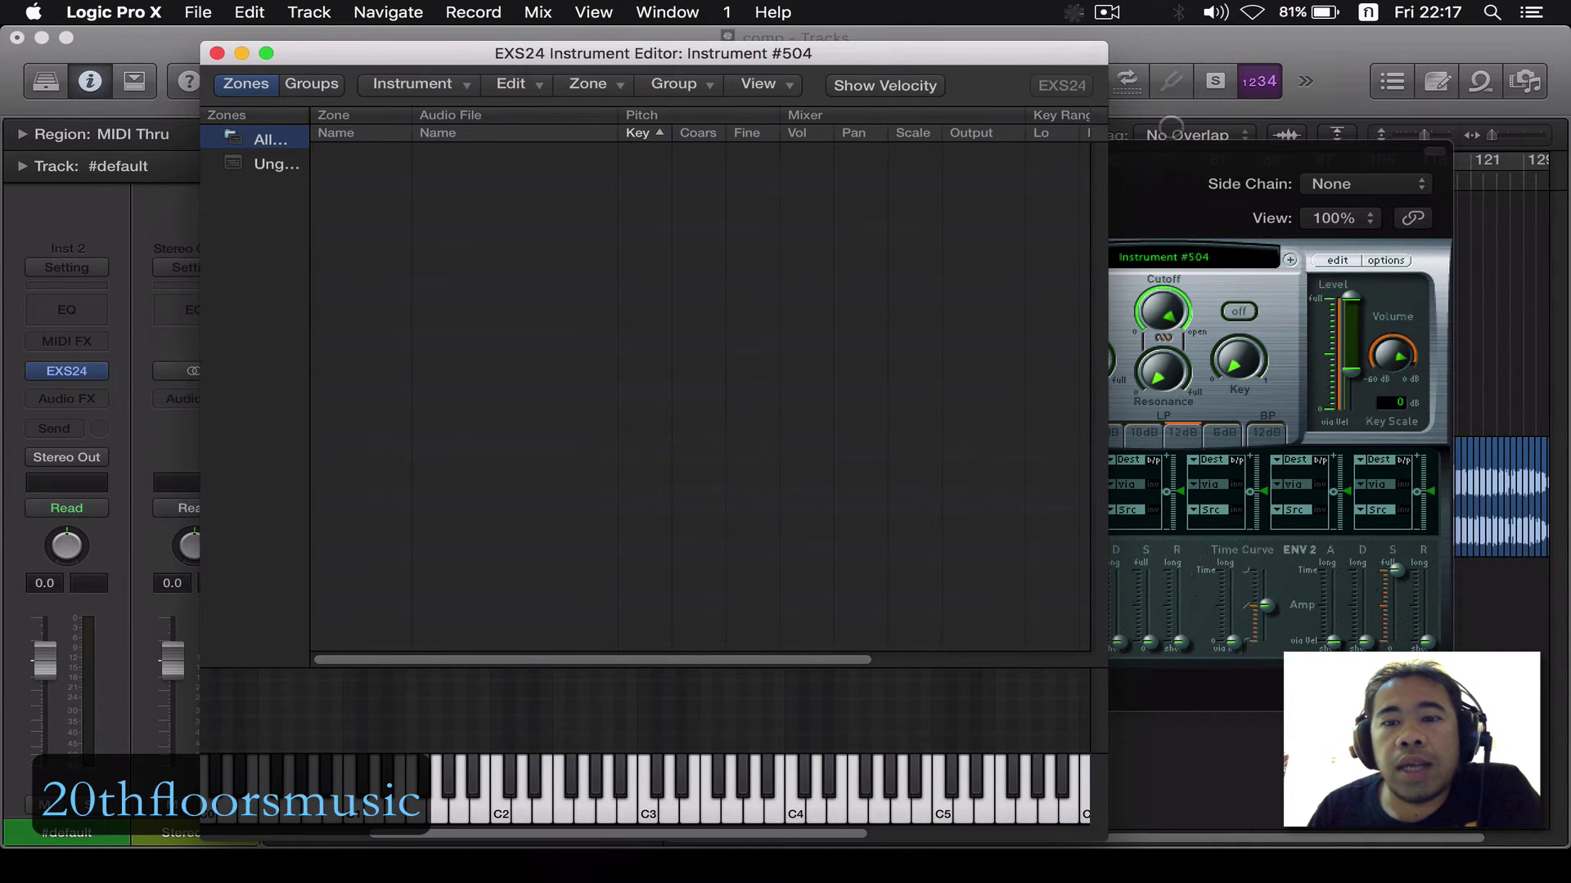
Step: Clear space beside the instrument editor and add the song slices from the start to about bar 97 to its zone list
{"action": "left_click_drag", "start_coordinate": [1175, 152], "coordinate": [1103, 0]}
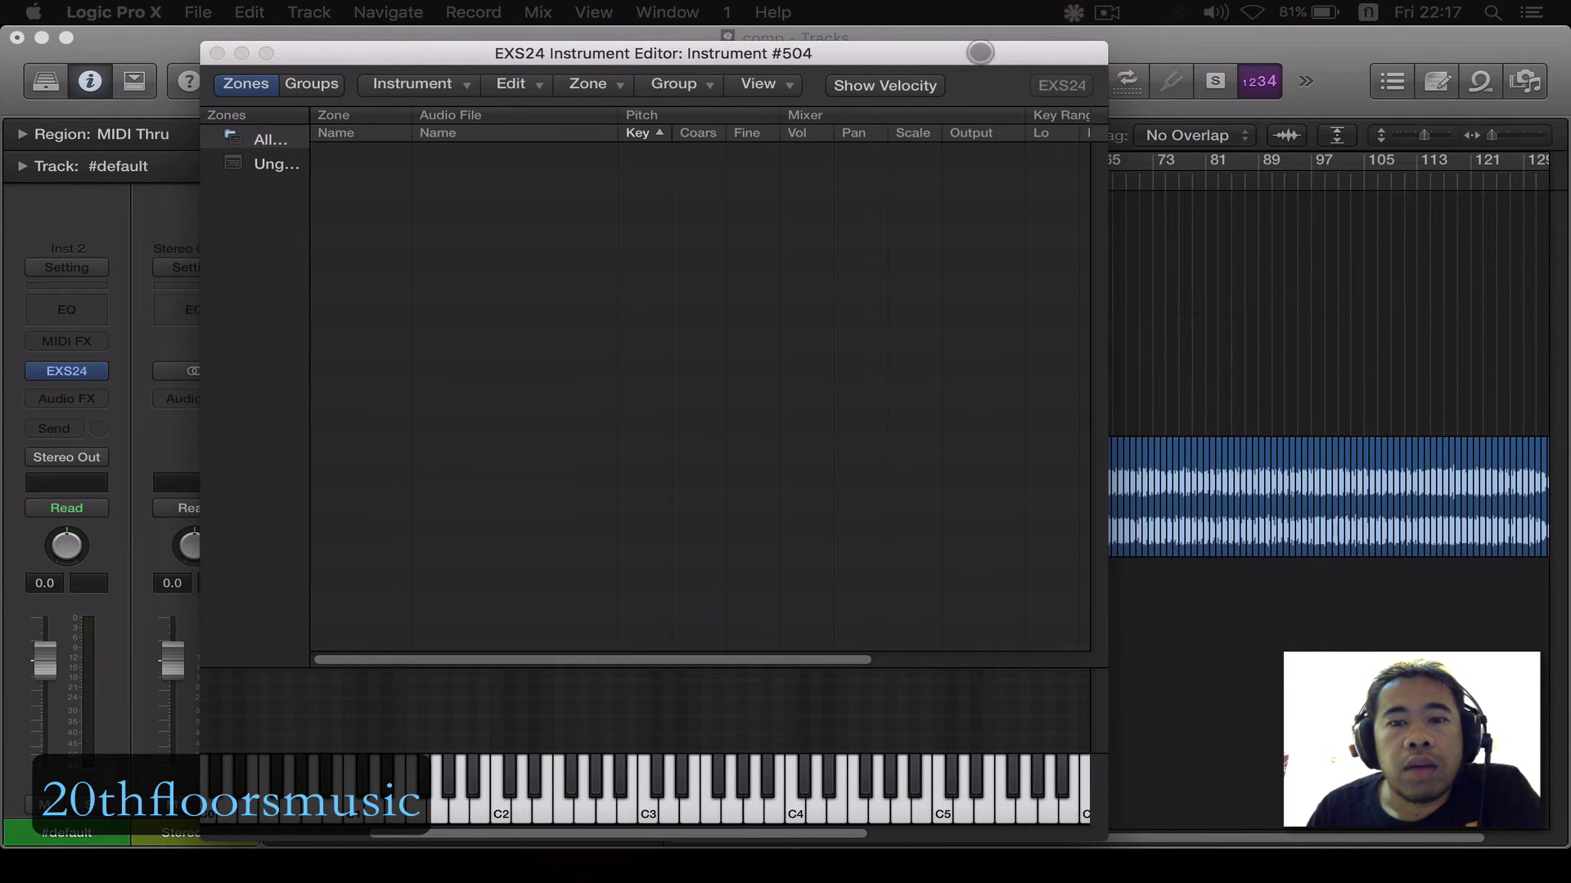
{"action": "left_click_drag", "start_coordinate": [980, 52], "coordinate": [543, 216]}
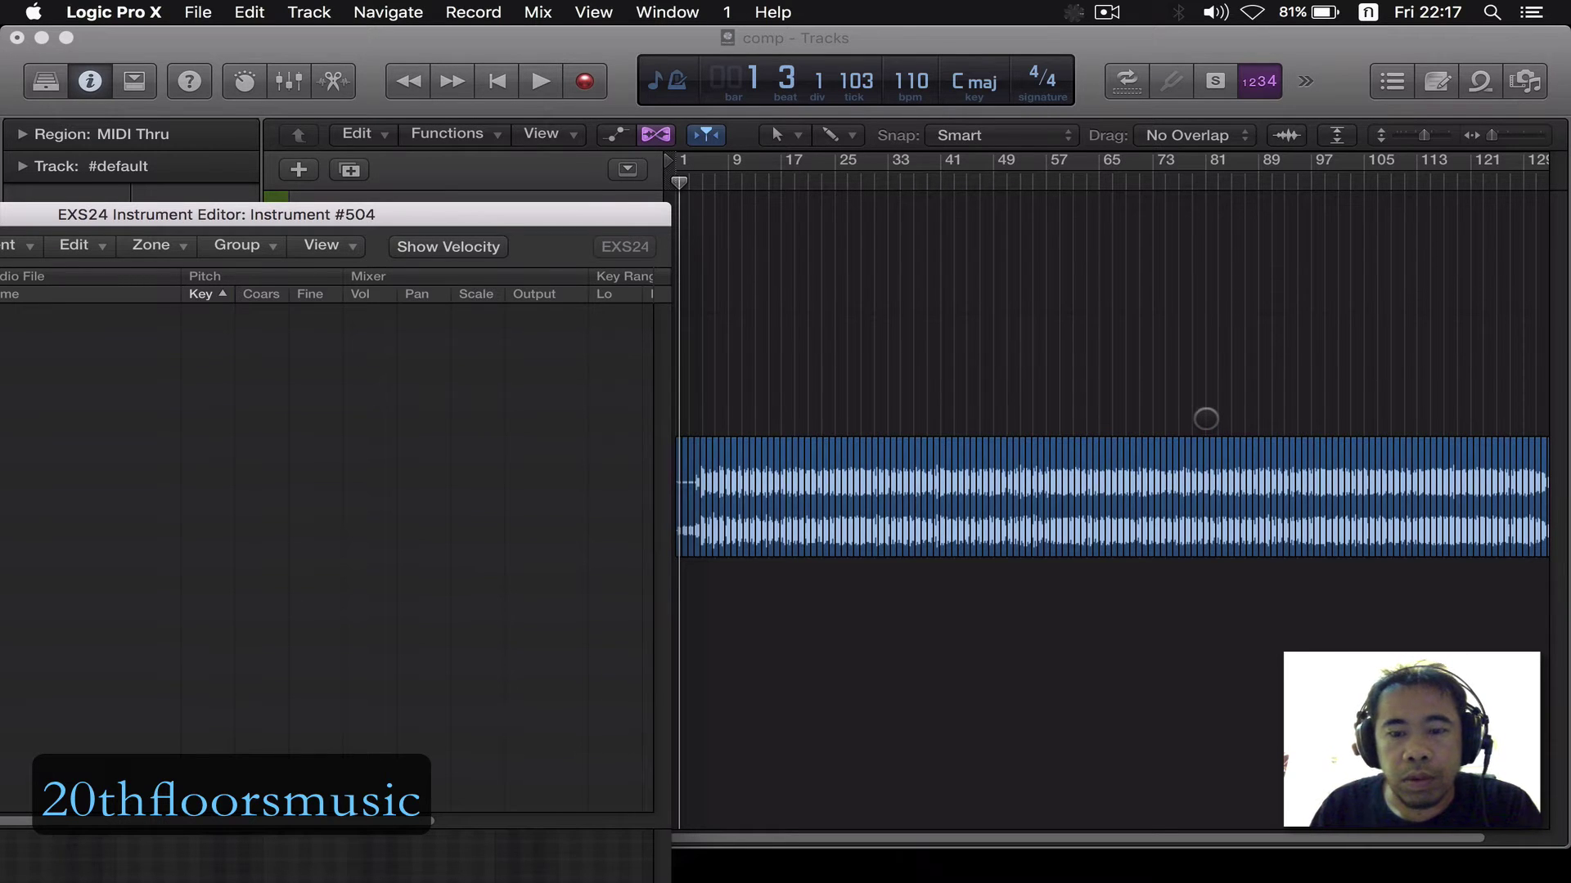
{"action": "left_click_drag", "start_coordinate": [1327, 414], "coordinate": [679, 646]}
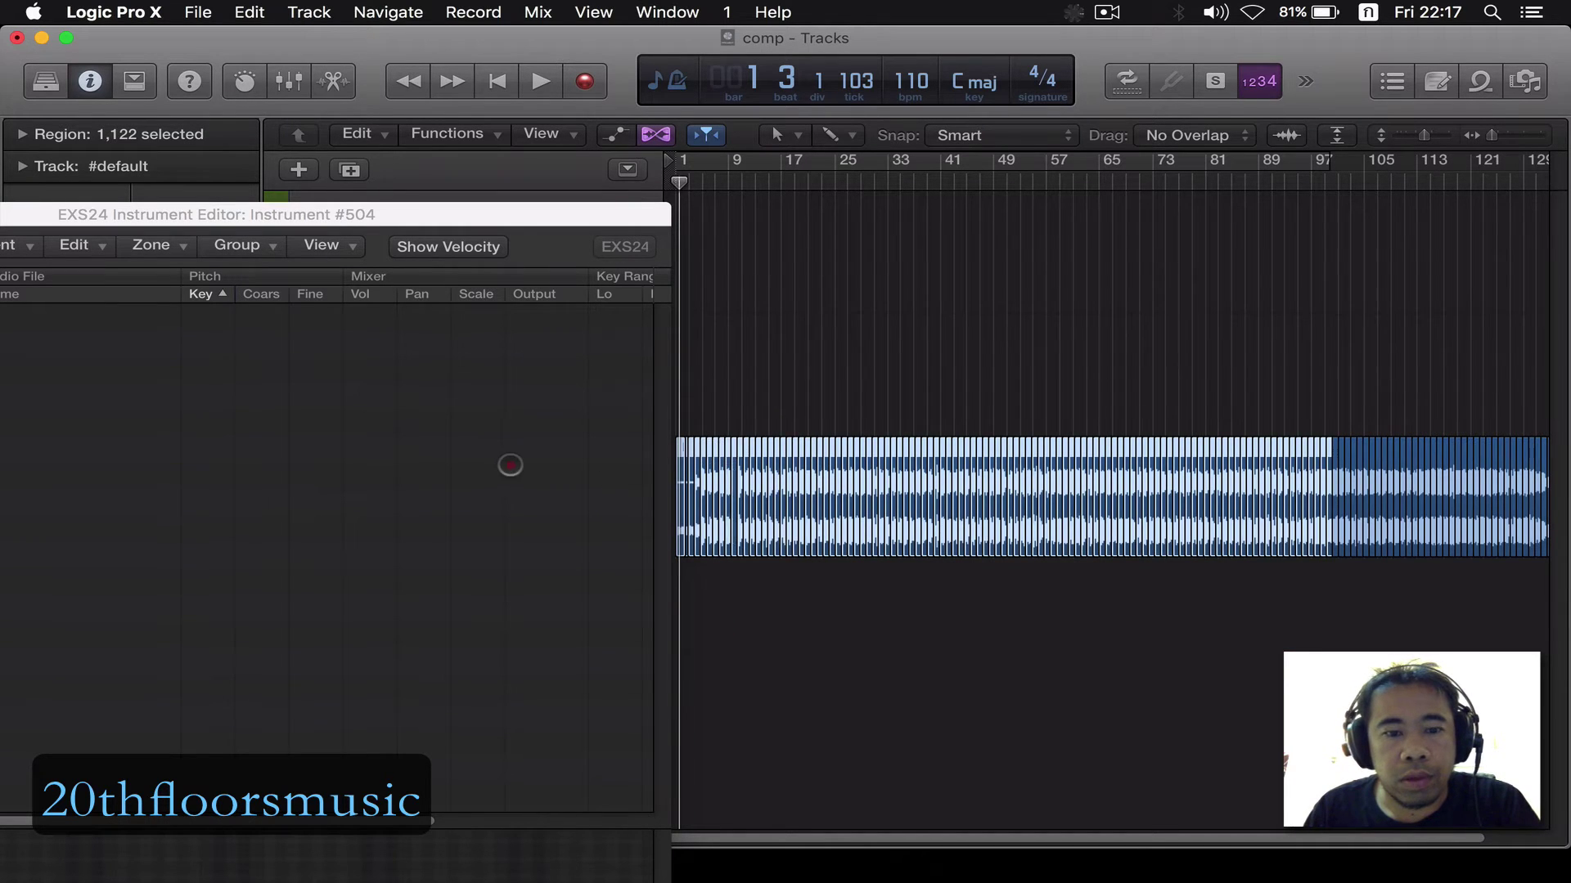
{"action": "left_click_drag", "start_coordinate": [511, 465], "coordinate": [427, 534]}
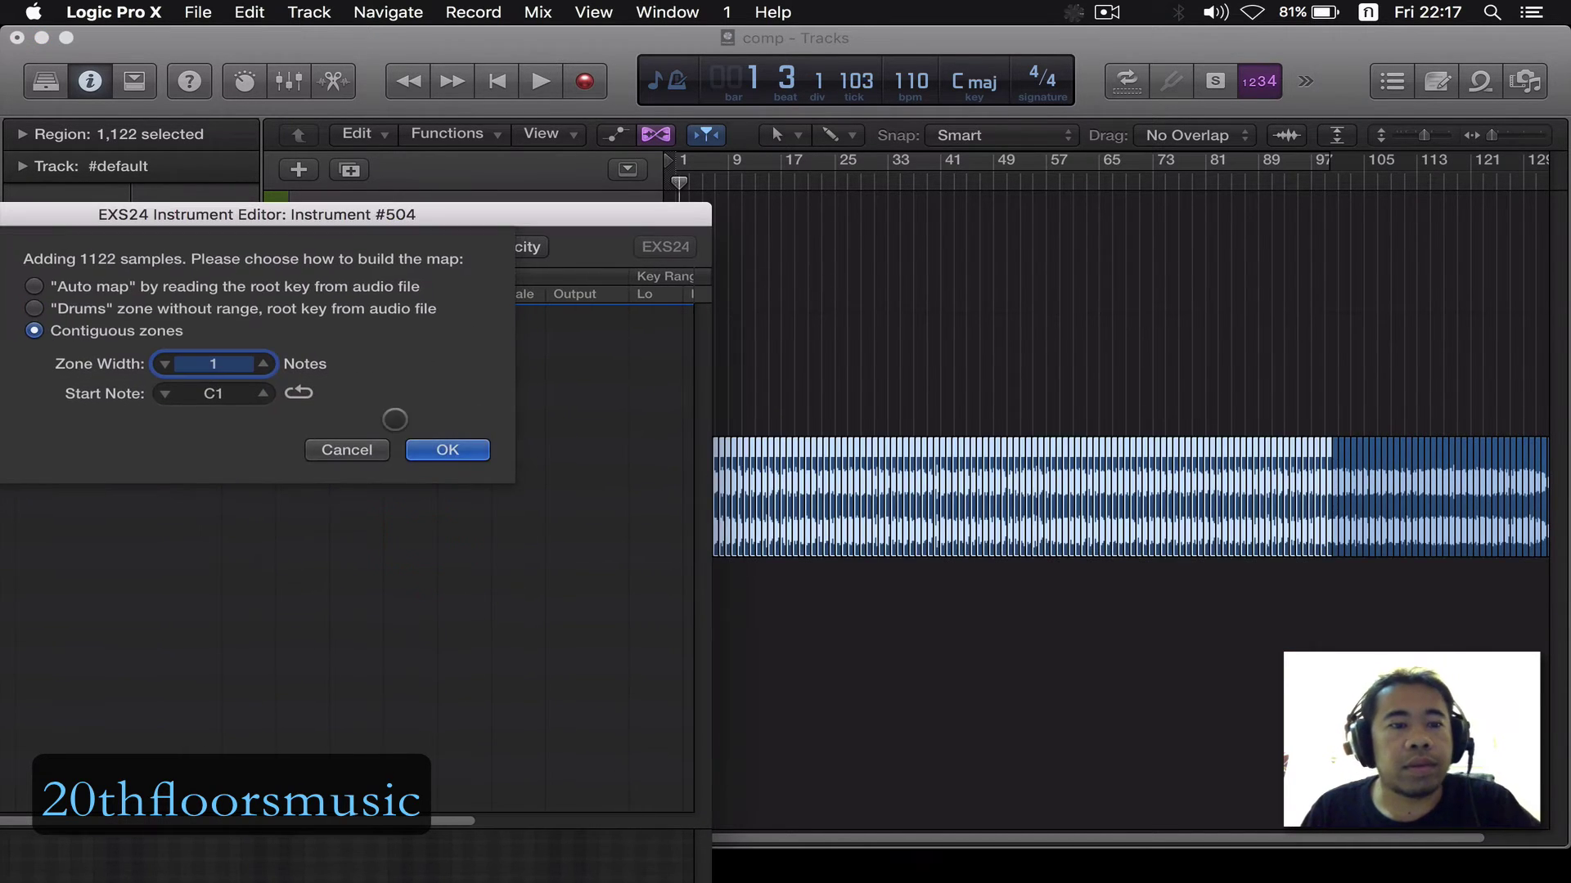
Step: Map the added samples as contiguous zones with a zone width of 1 note, starting at C1
{"action": "left_click_drag", "start_coordinate": [394, 213], "coordinate": [828, 171]}
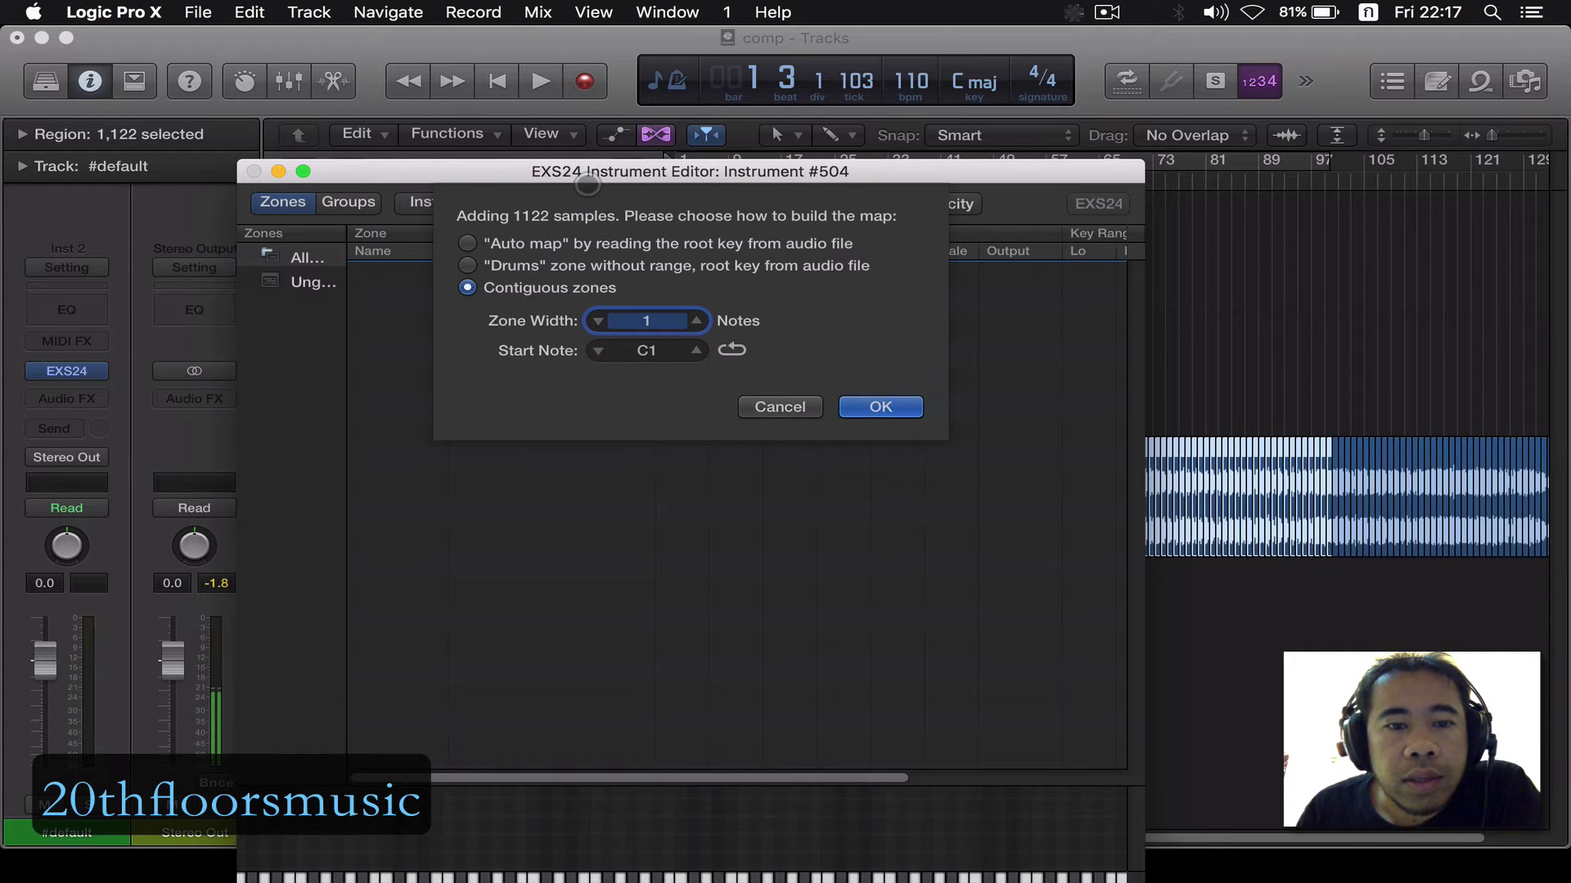
{"action": "left_click_drag", "start_coordinate": [601, 163], "coordinate": [600, 33]}
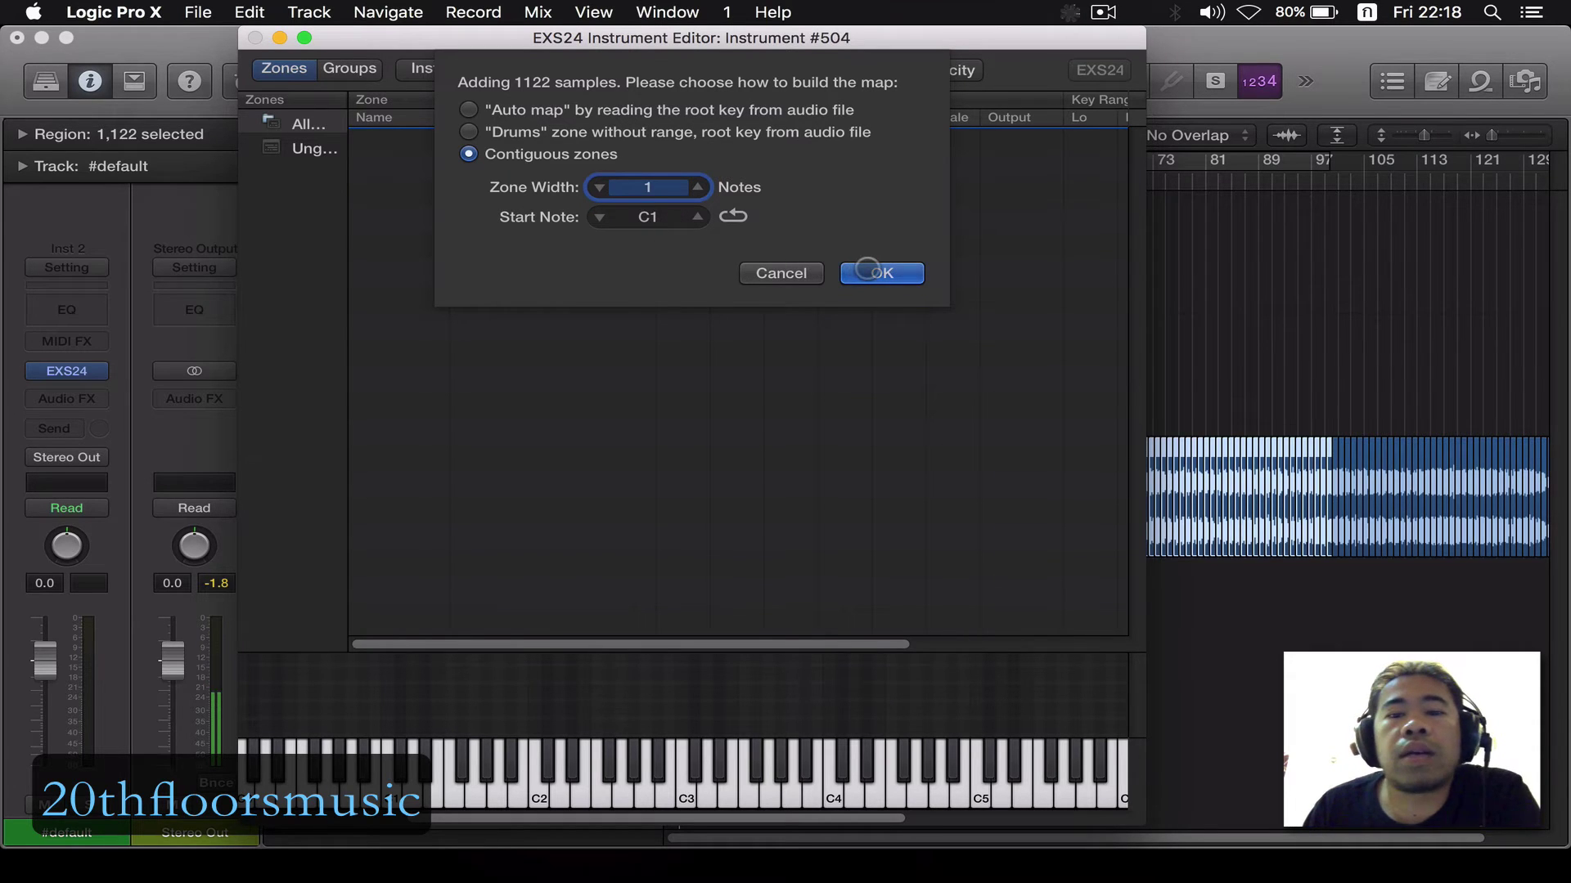
{"action": "left_click", "coordinate": [869, 270]}
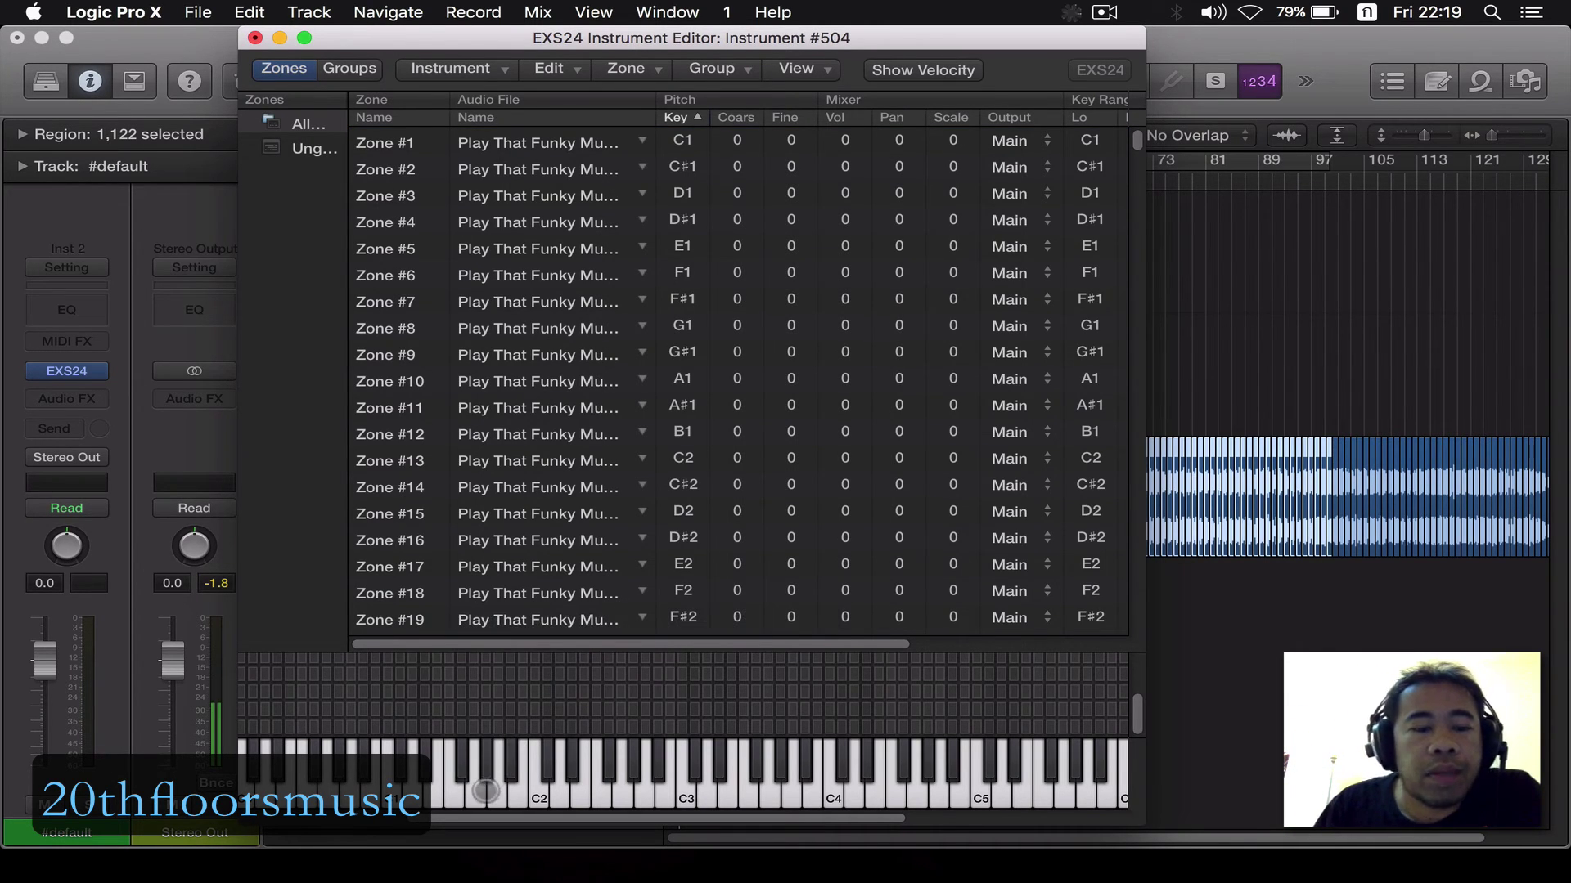
Step: Audition the mapped slices on the instrument editor's keyboard, playing white keys from E1 up to B1
{"action": "left_click", "coordinate": [434, 793]}
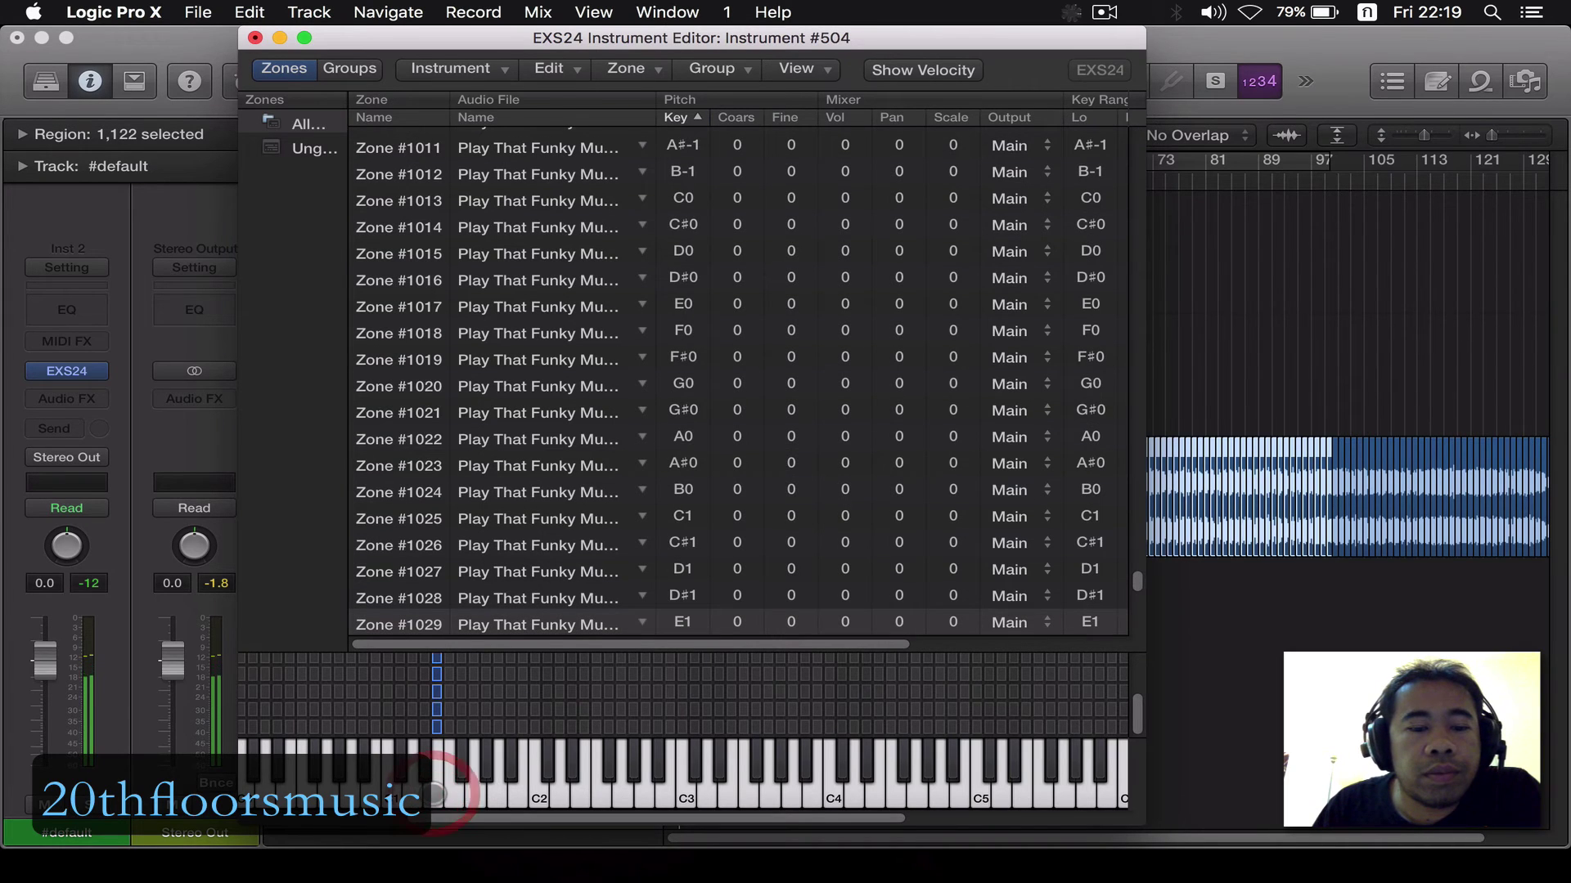
{"action": "left_click", "coordinate": [450, 794]}
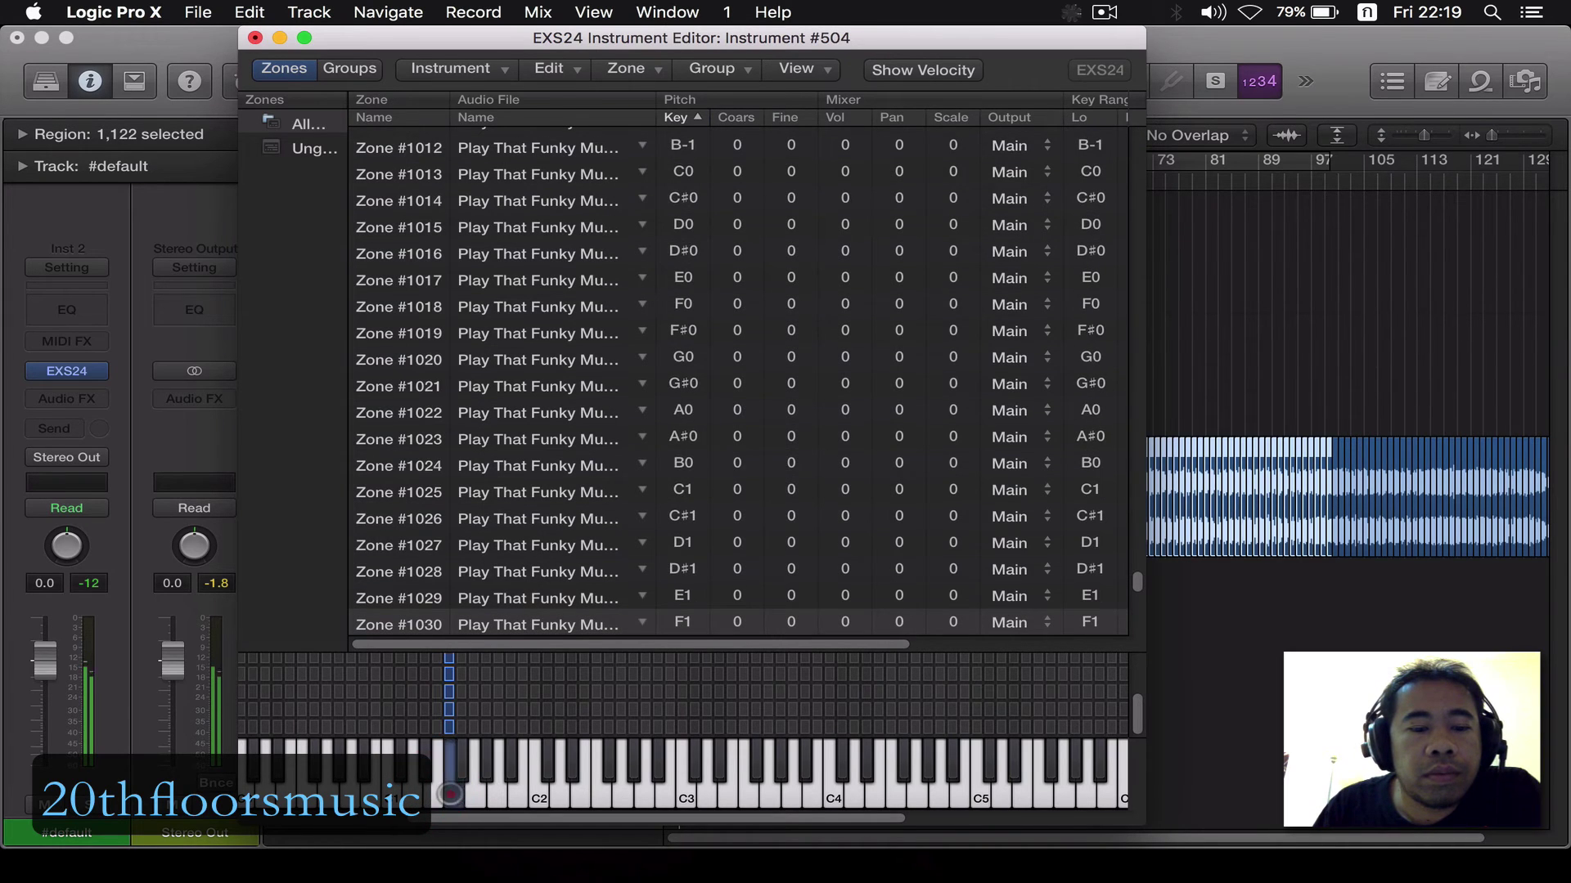
{"action": "left_click", "coordinate": [472, 792]}
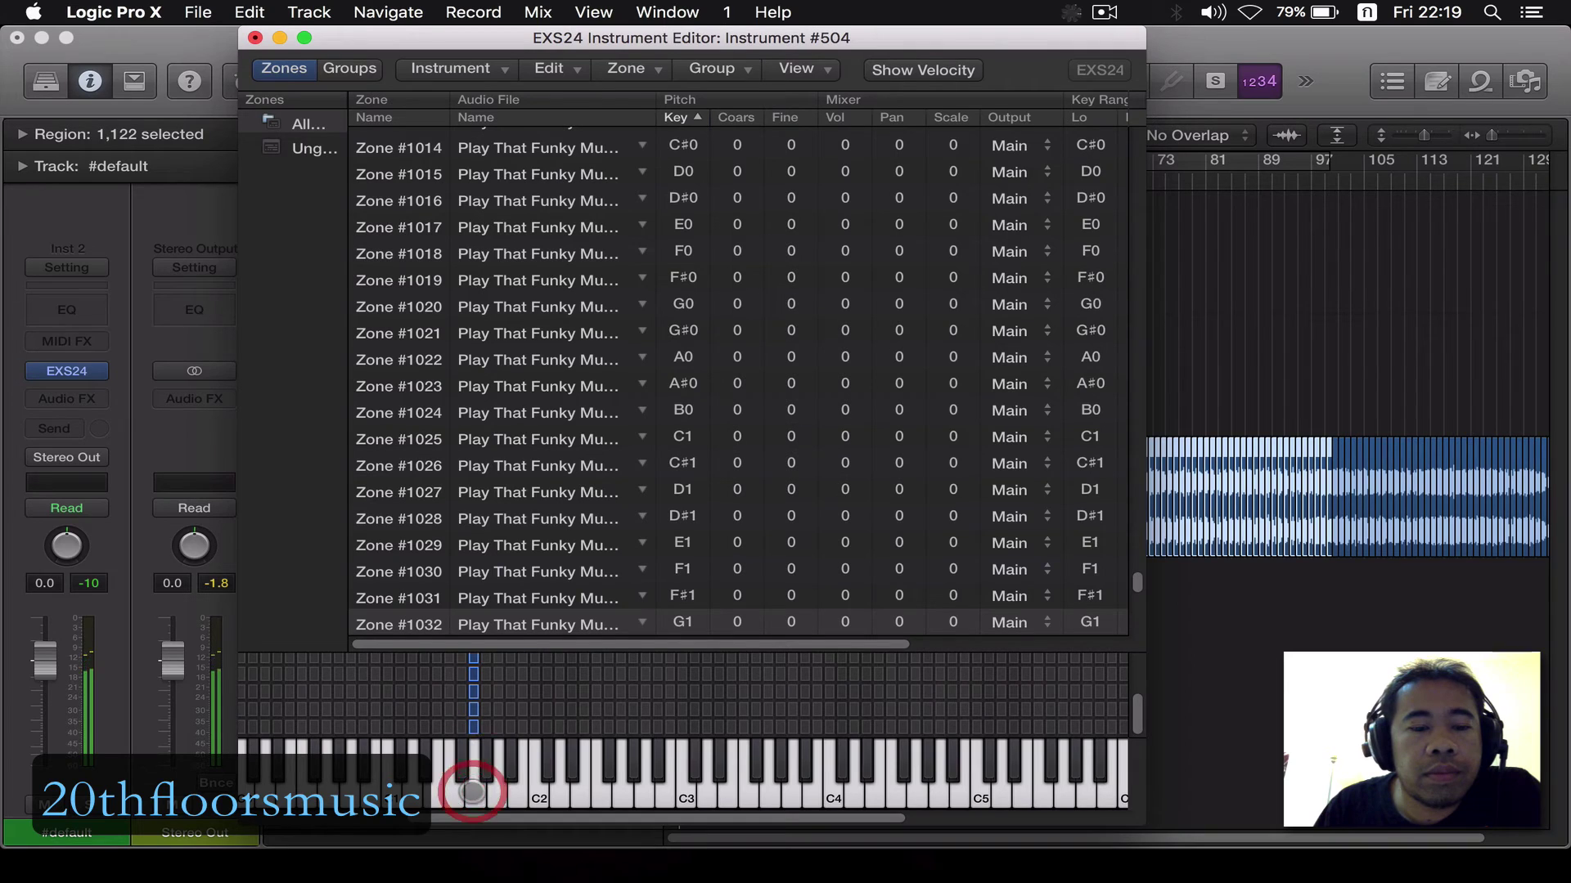
{"action": "left_click", "coordinate": [473, 792]}
{"action": "left_click", "coordinate": [491, 792]}
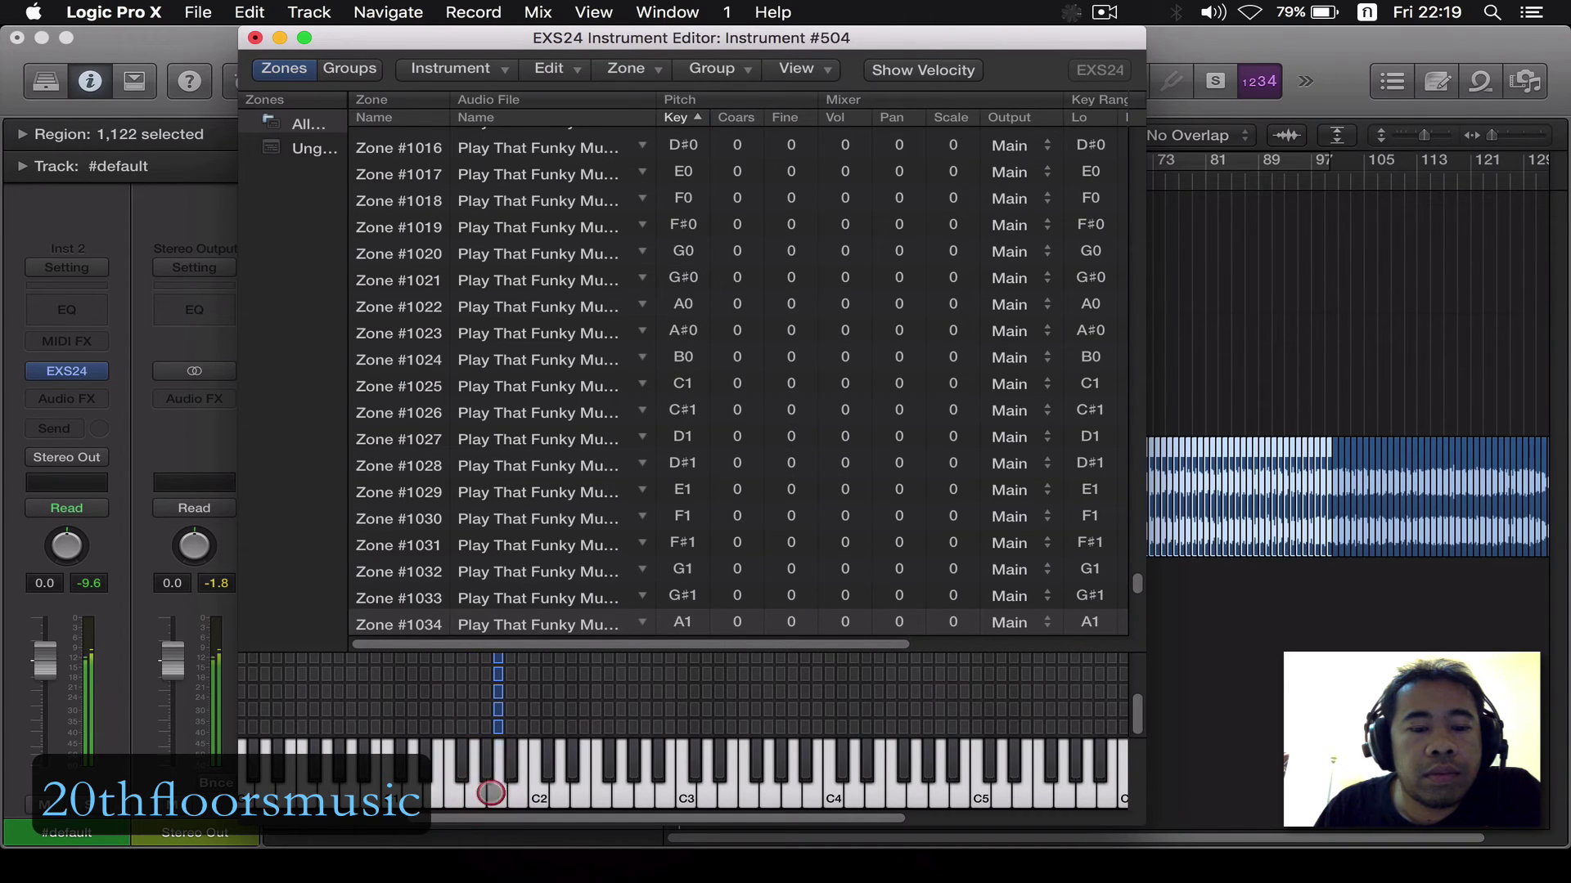
{"action": "left_click", "coordinate": [506, 792]}
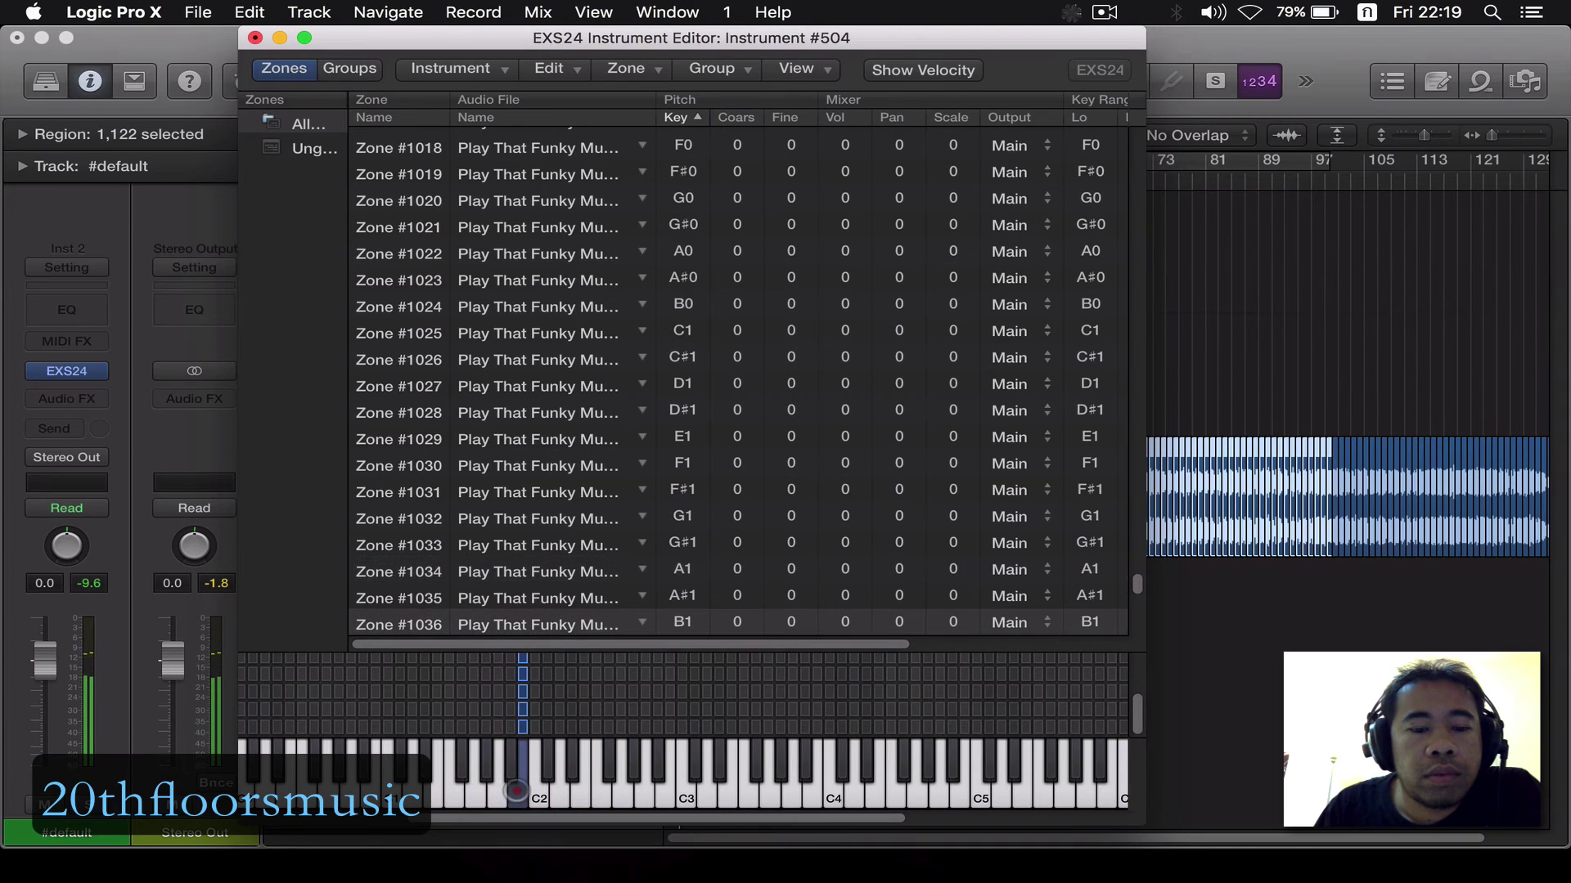
{"action": "left_click", "coordinate": [516, 790]}
{"action": "left_click", "coordinate": [516, 790]}
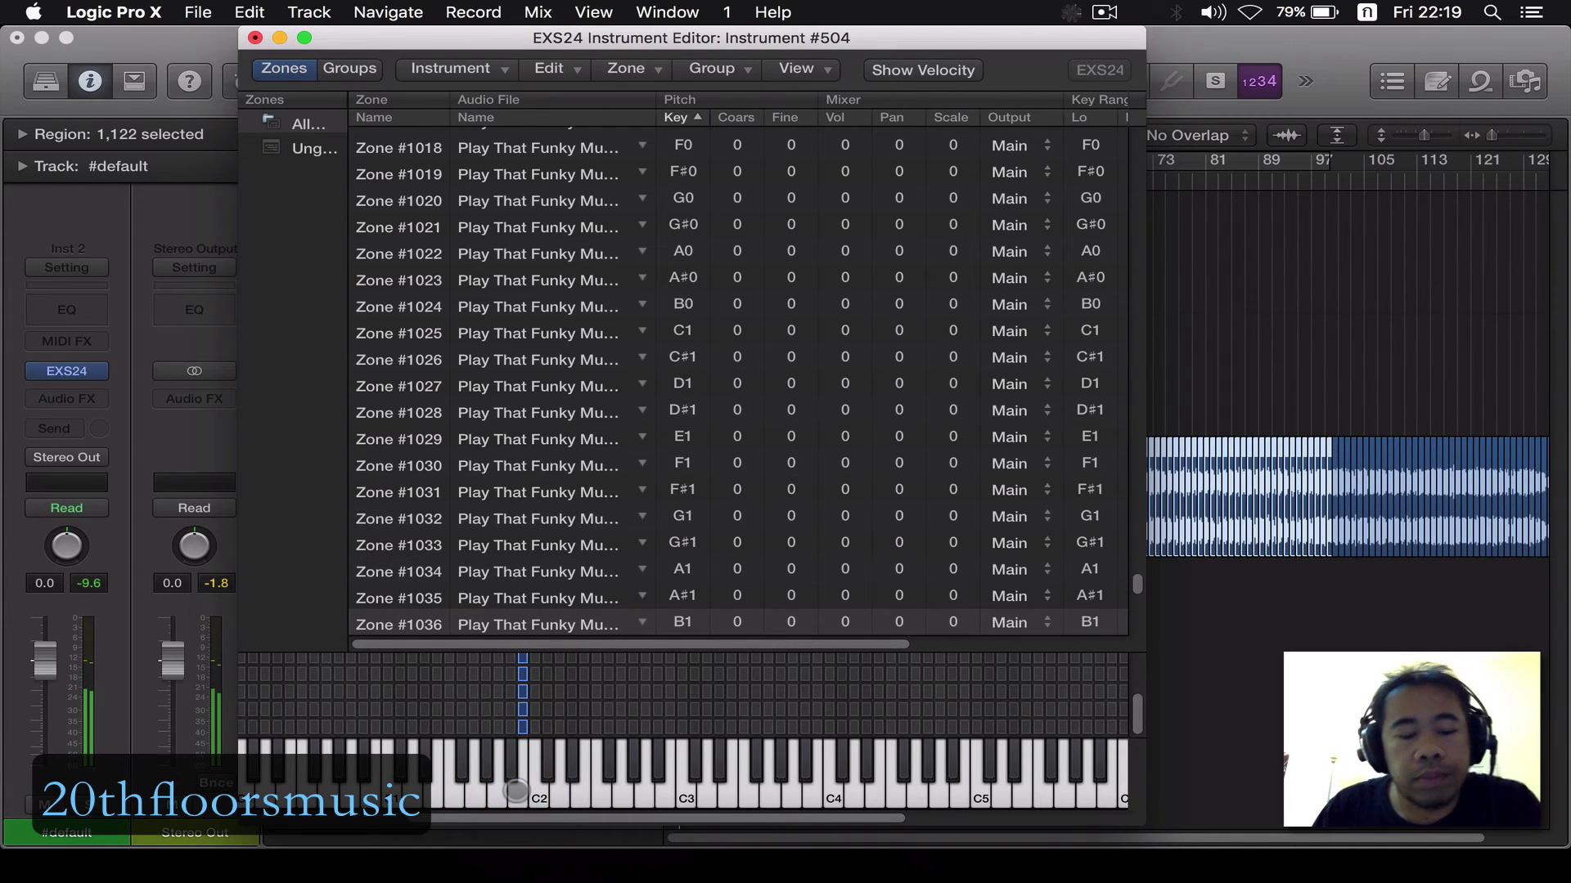
Step: Bring up Musical Typing, lower its octave to C1, and alternate between the slices on G1 and A1
{"action": "key", "text": "super+k"}
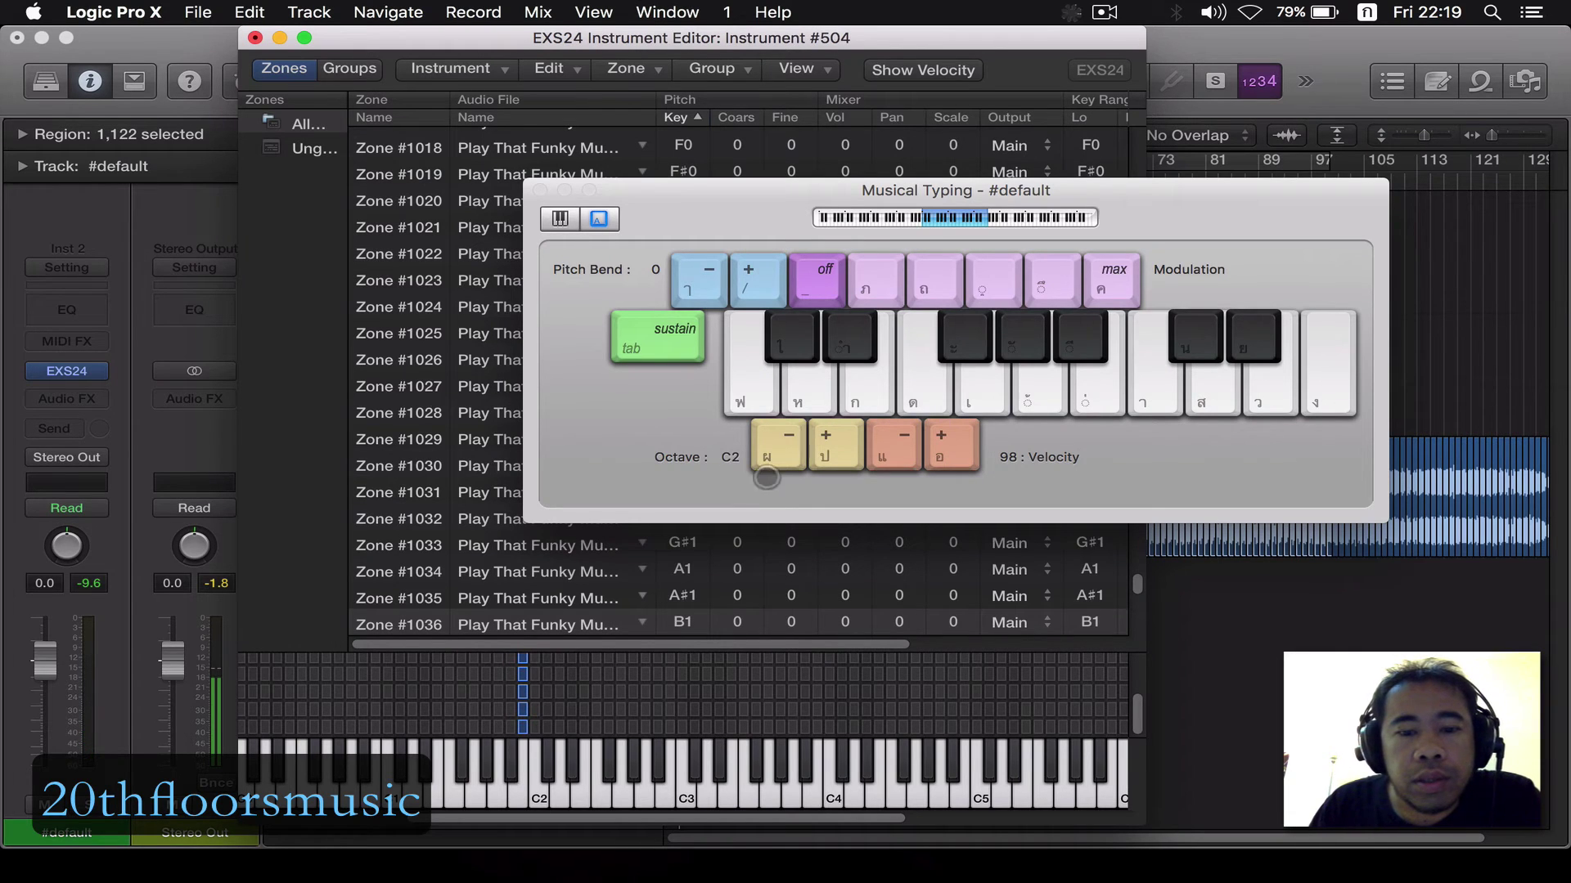
{"action": "left_click", "coordinate": [770, 460]}
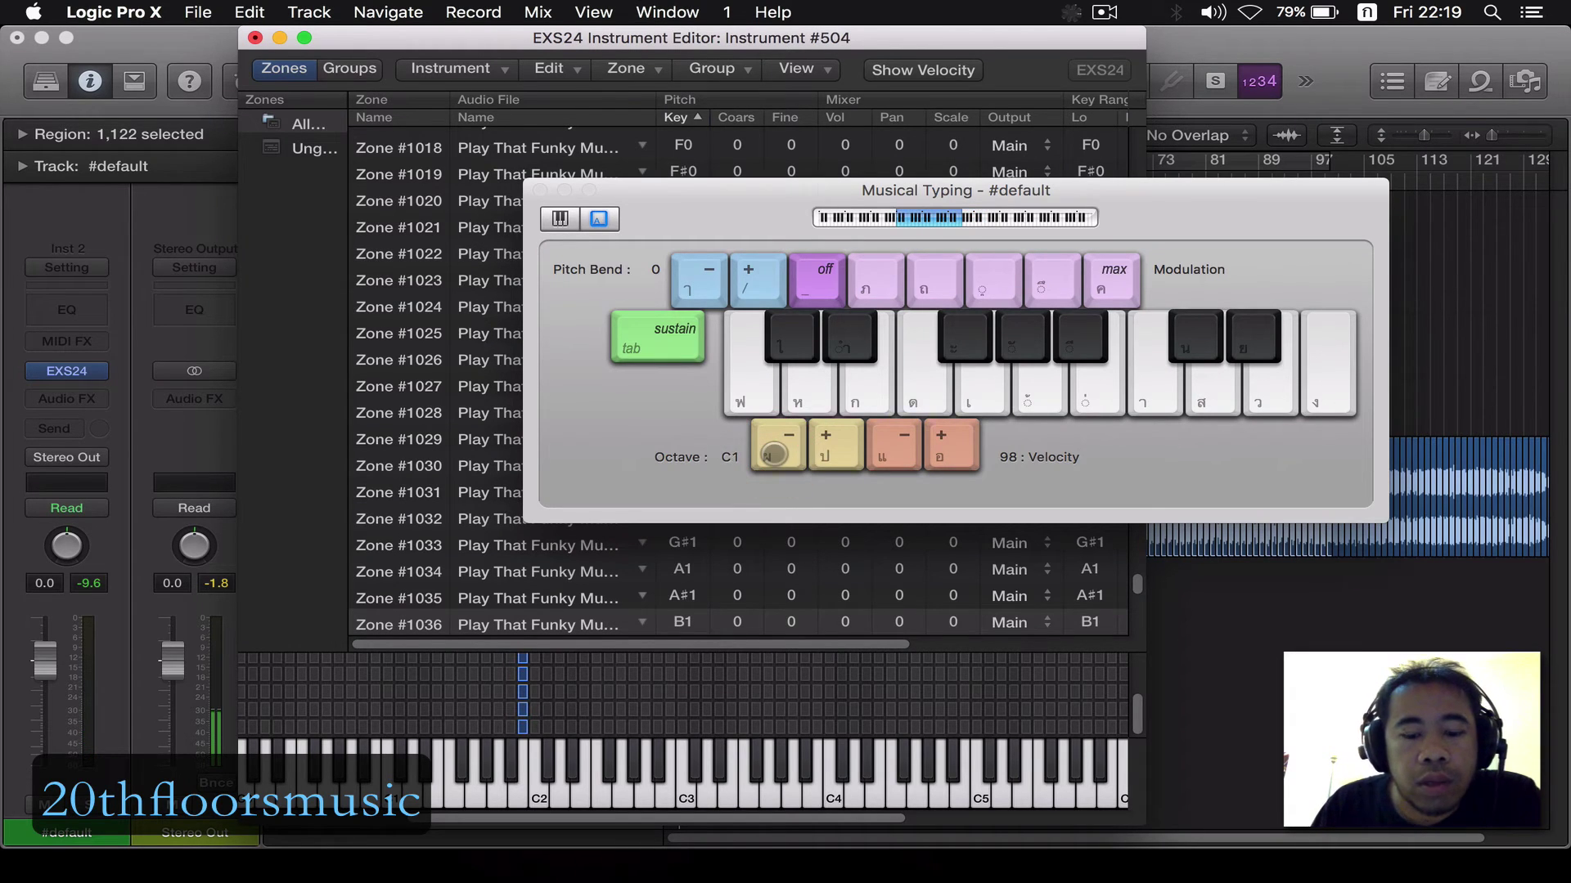
{"action": "key", "text": "g"}
{"action": "key", "text": "h"}
{"action": "key", "text": "g"}
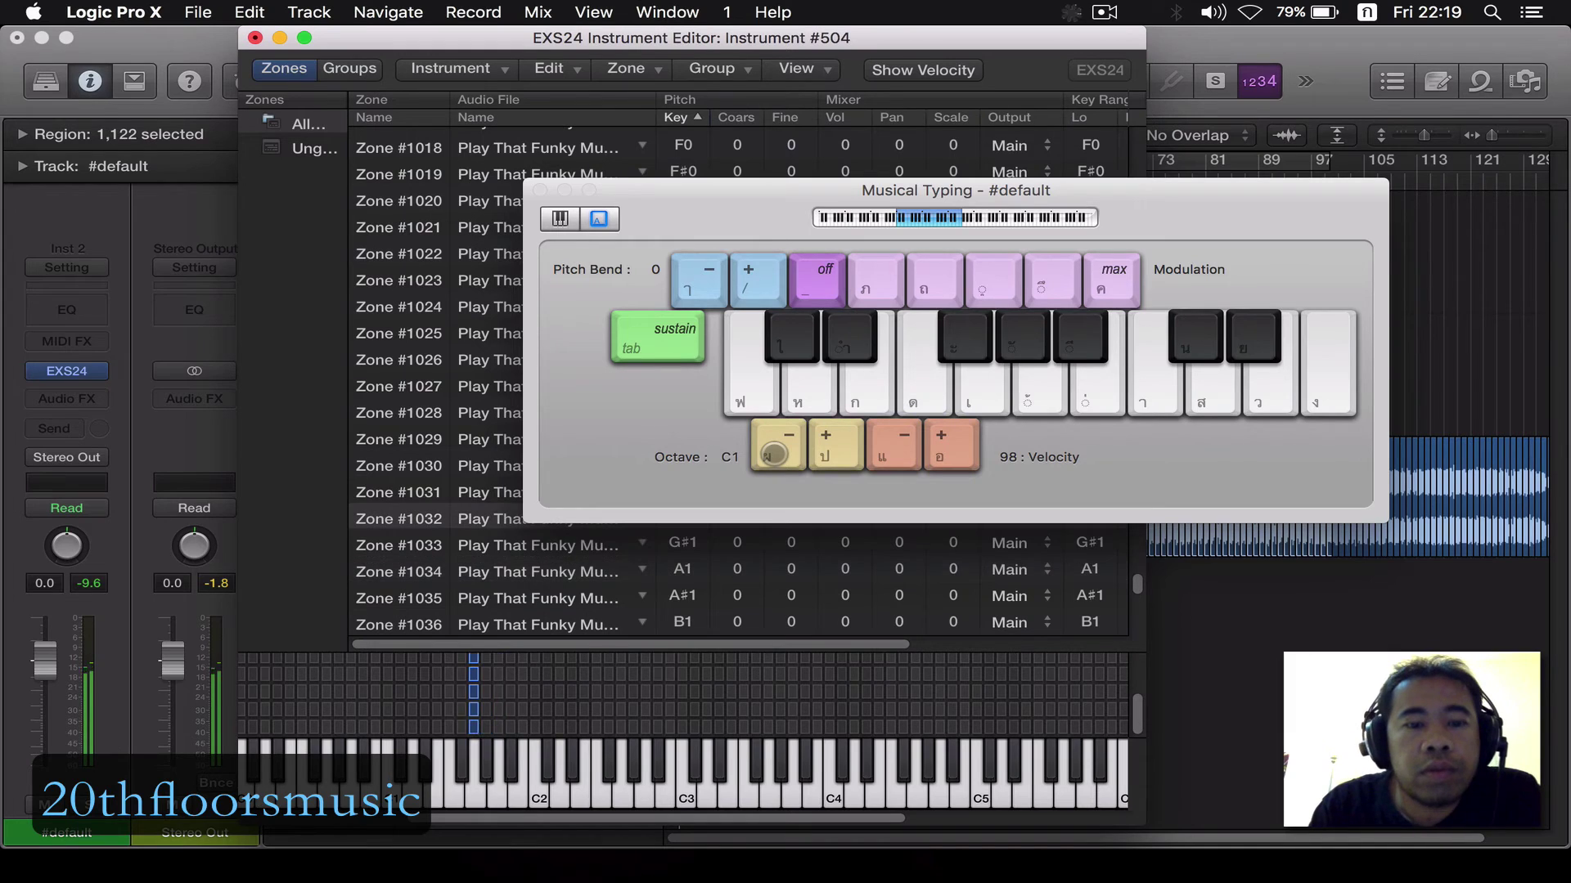
{"action": "key", "text": "h"}
{"action": "key", "text": "g"}
{"action": "key", "text": "h"}
{"action": "key", "text": "g"}
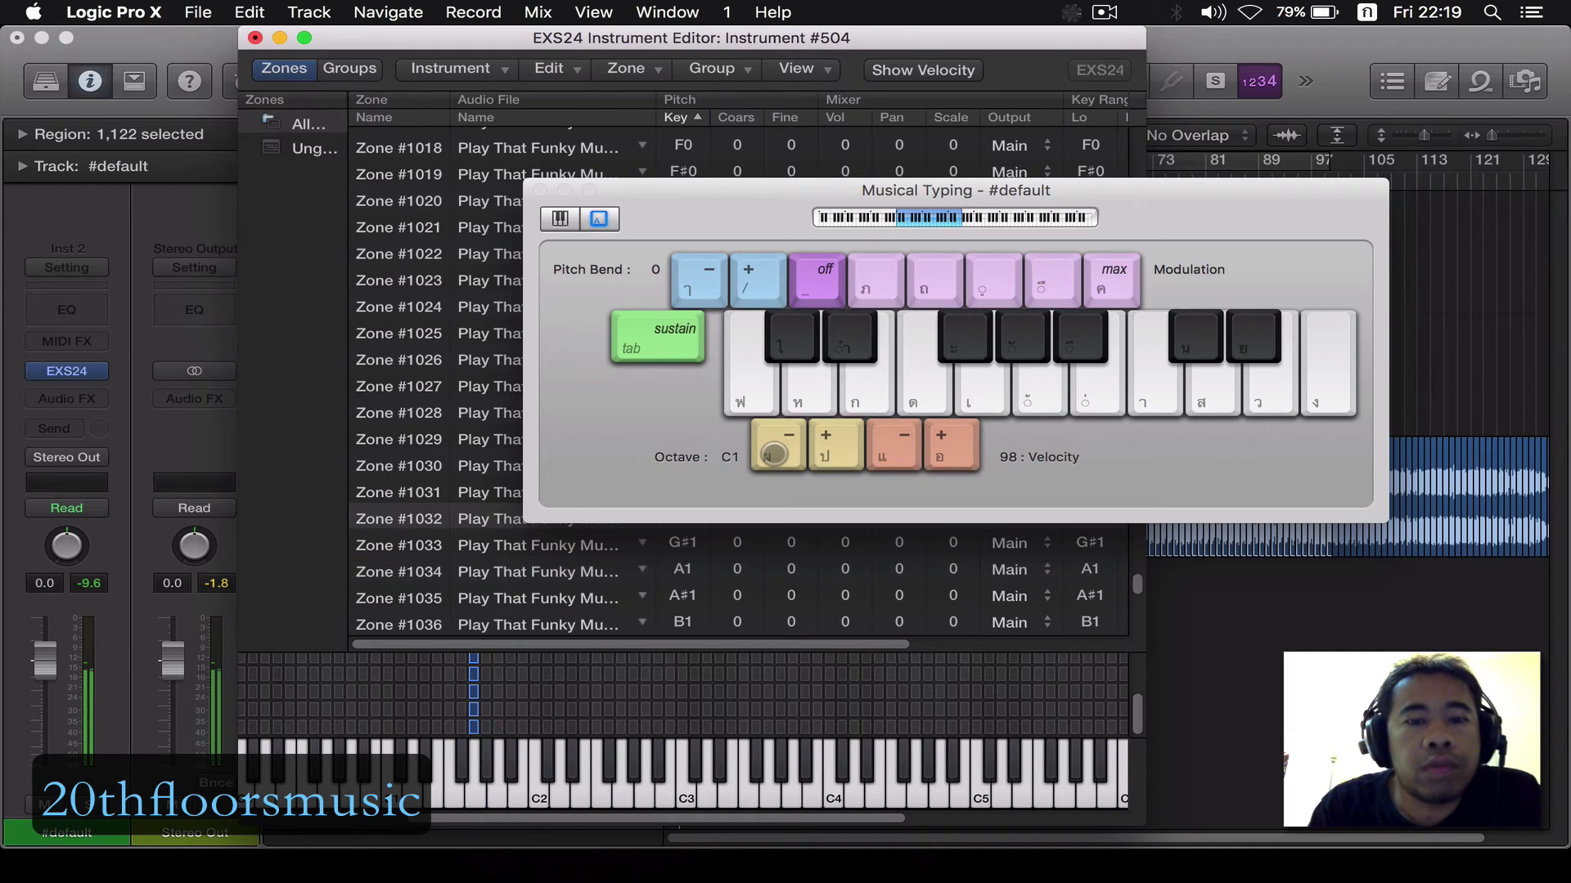
{"action": "key", "text": "h"}
{"action": "key", "text": "g"}
{"action": "key", "text": "h"}
Step: Play the slices from C1 up to B1 with Musical Typing, repeating and alternating neighbouring notes
{"action": "key", "text": "a"}
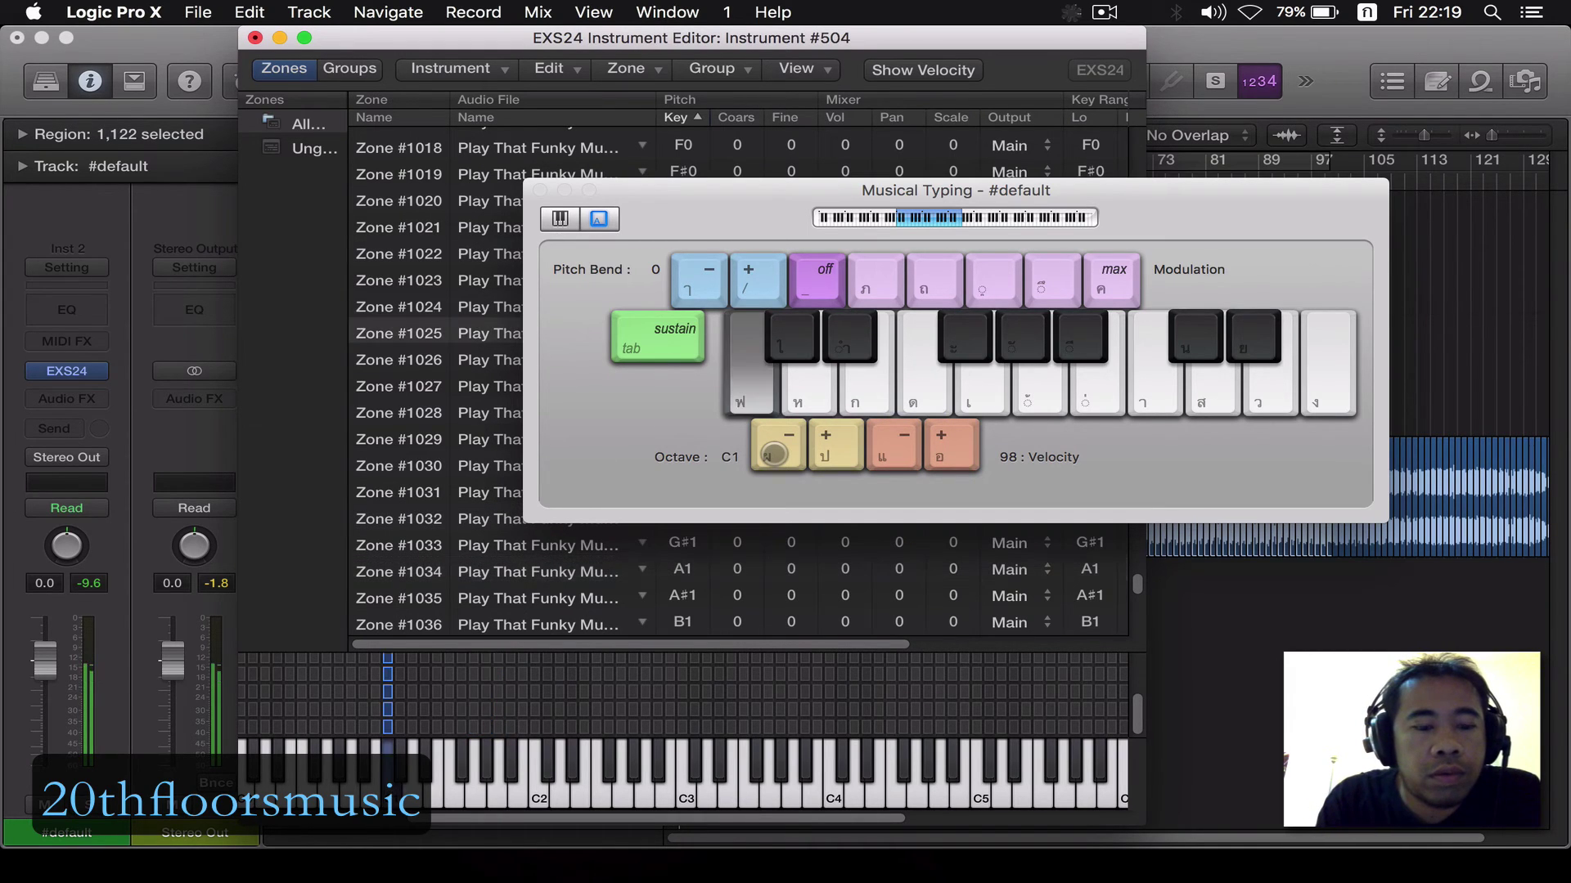
{"action": "key", "text": "s"}
{"action": "key", "text": "a"}
{"action": "key", "text": "s"}
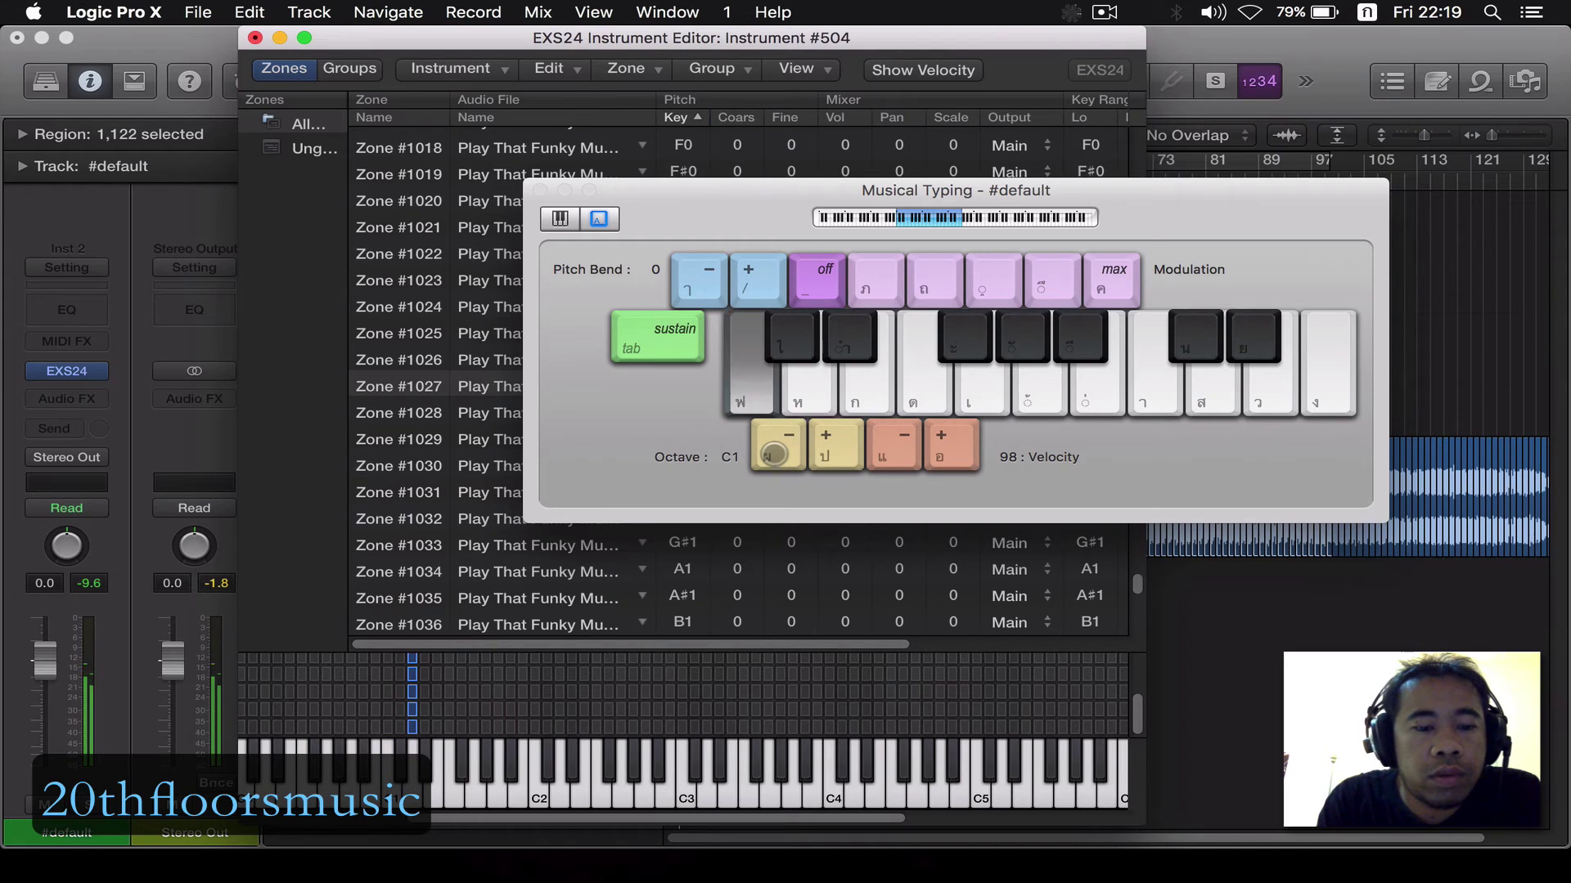
{"action": "key", "text": "a"}
{"action": "key", "text": "a"}
{"action": "key", "text": "s"}
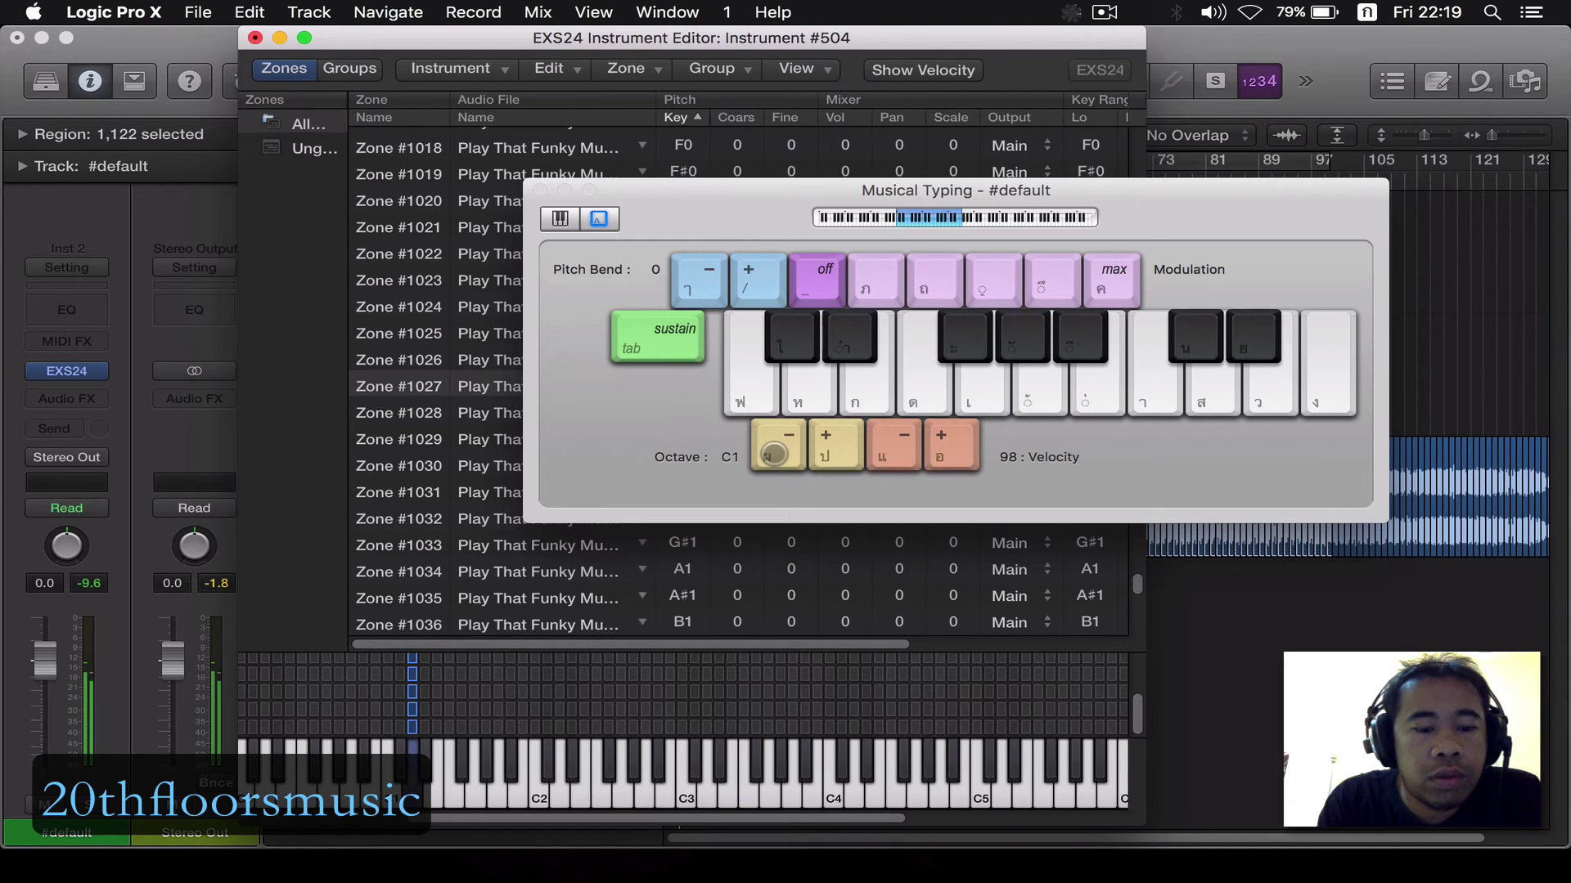
{"action": "key", "text": "d"}
{"action": "key", "text": "f"}
{"action": "key", "text": "f"}
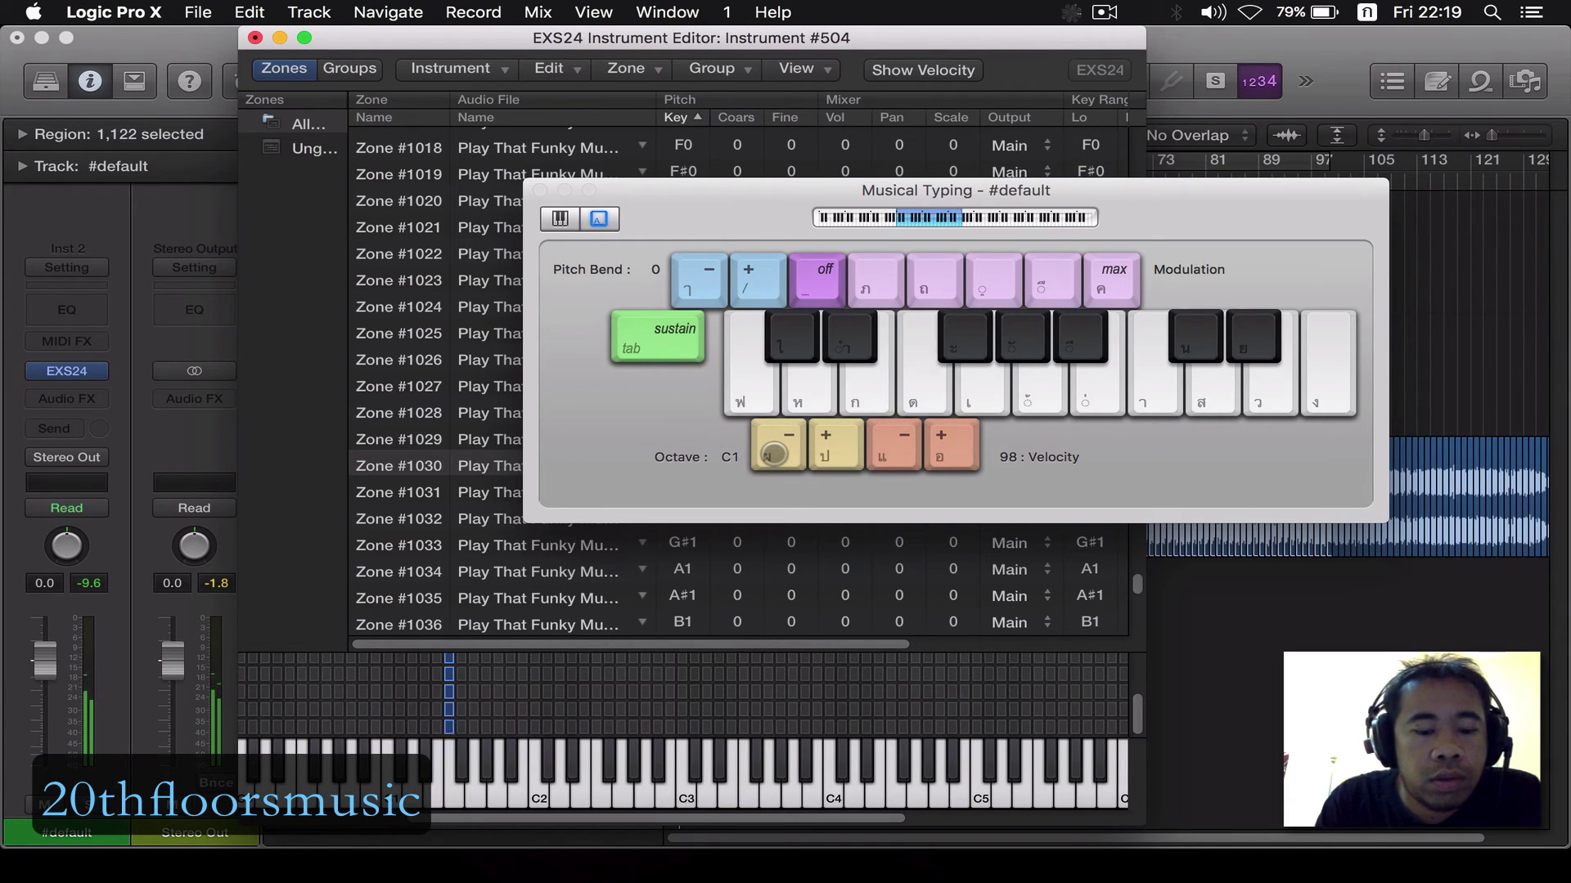
{"action": "key", "text": "f"}
{"action": "key", "text": "f"}
{"action": "key", "text": "t"}
{"action": "key", "text": "f"}
{"action": "key", "text": "f"}
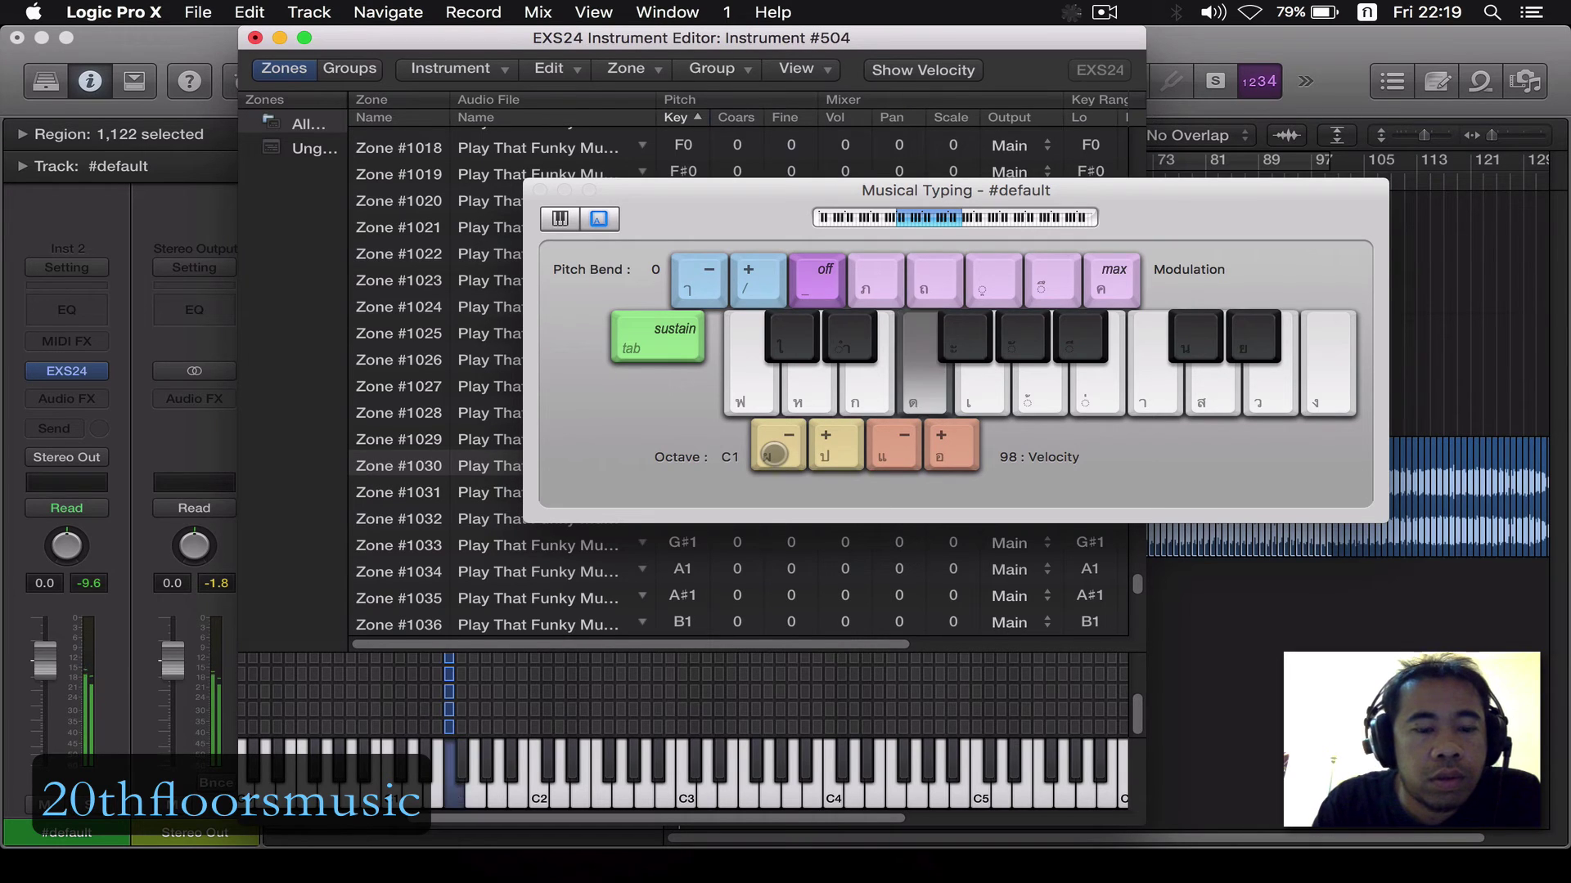
{"action": "key", "text": "t"}
{"action": "key", "text": "g"}
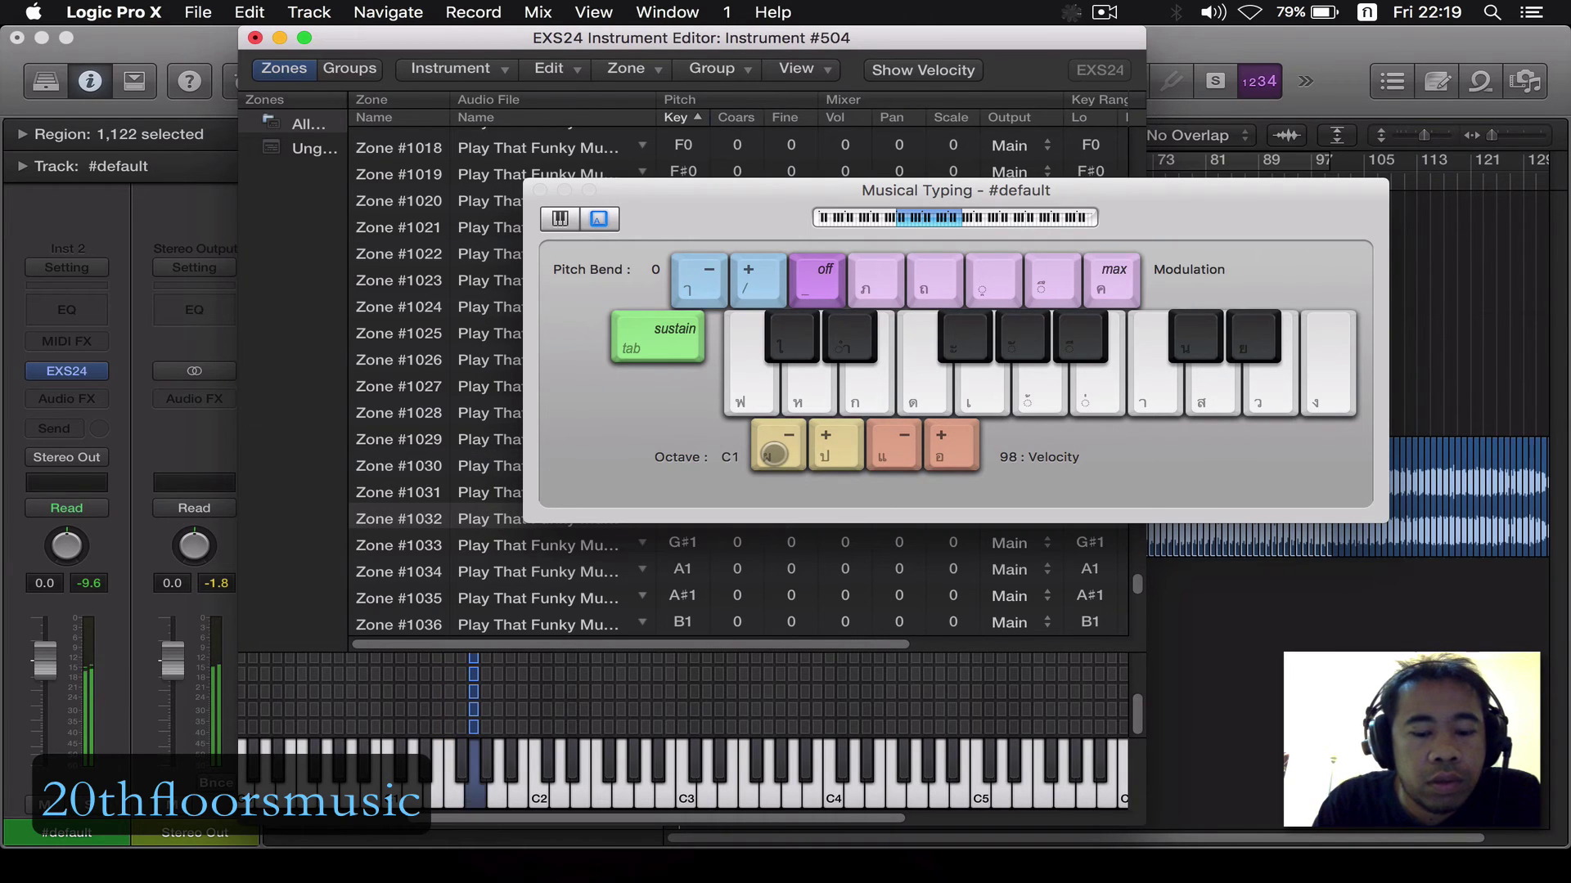
{"action": "key", "text": "h"}
{"action": "key", "text": "j"}
{"action": "key", "text": "h"}
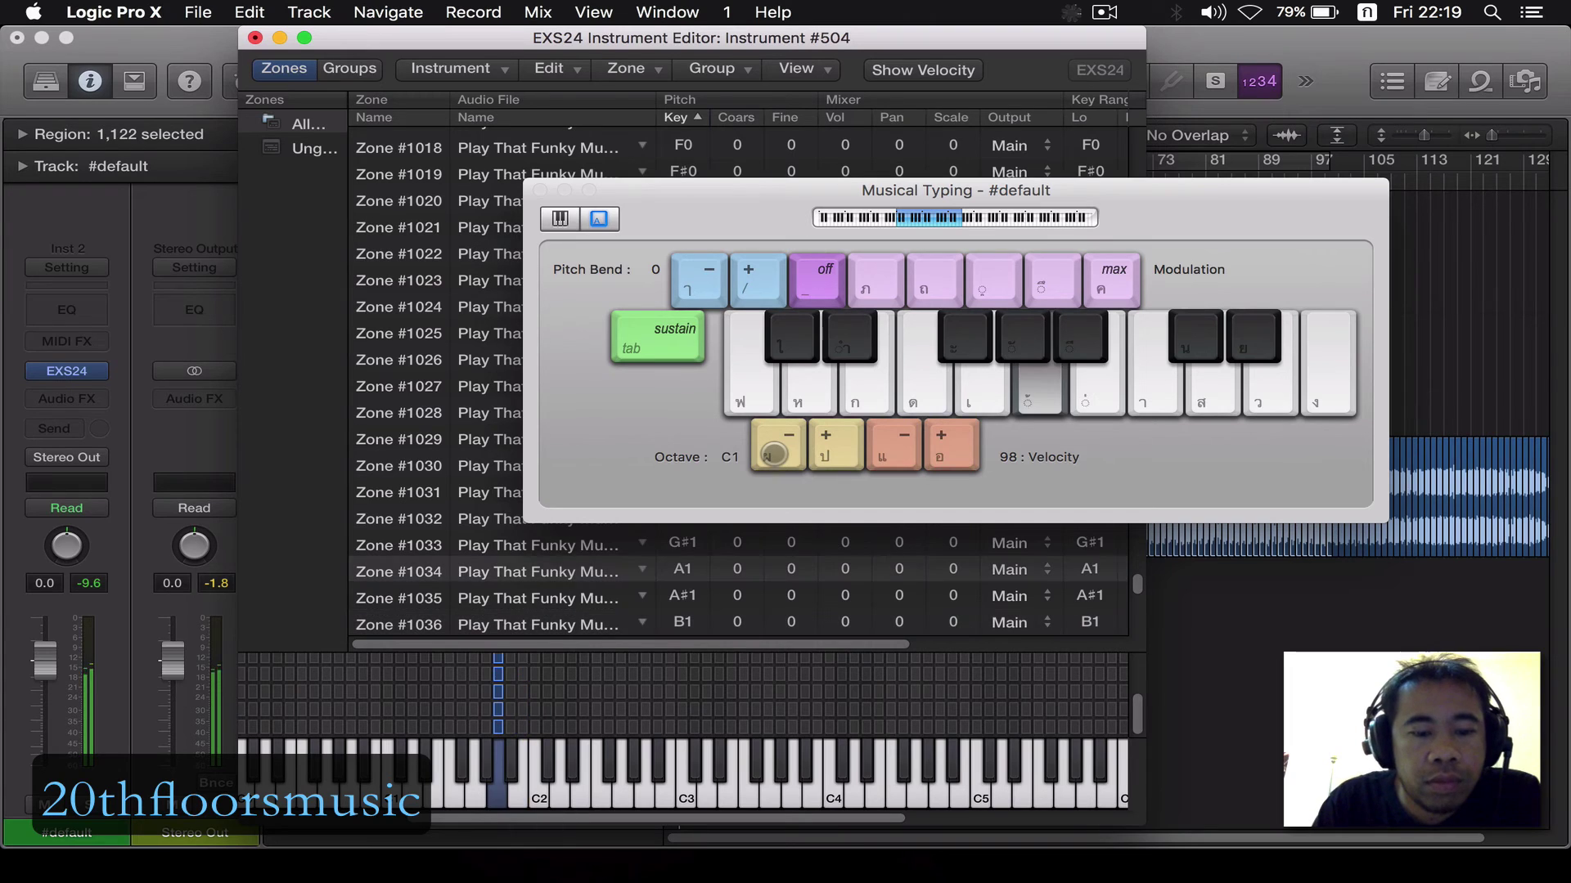
{"action": "key", "text": "j"}
{"action": "key", "text": "h"}
{"action": "key", "text": "j"}
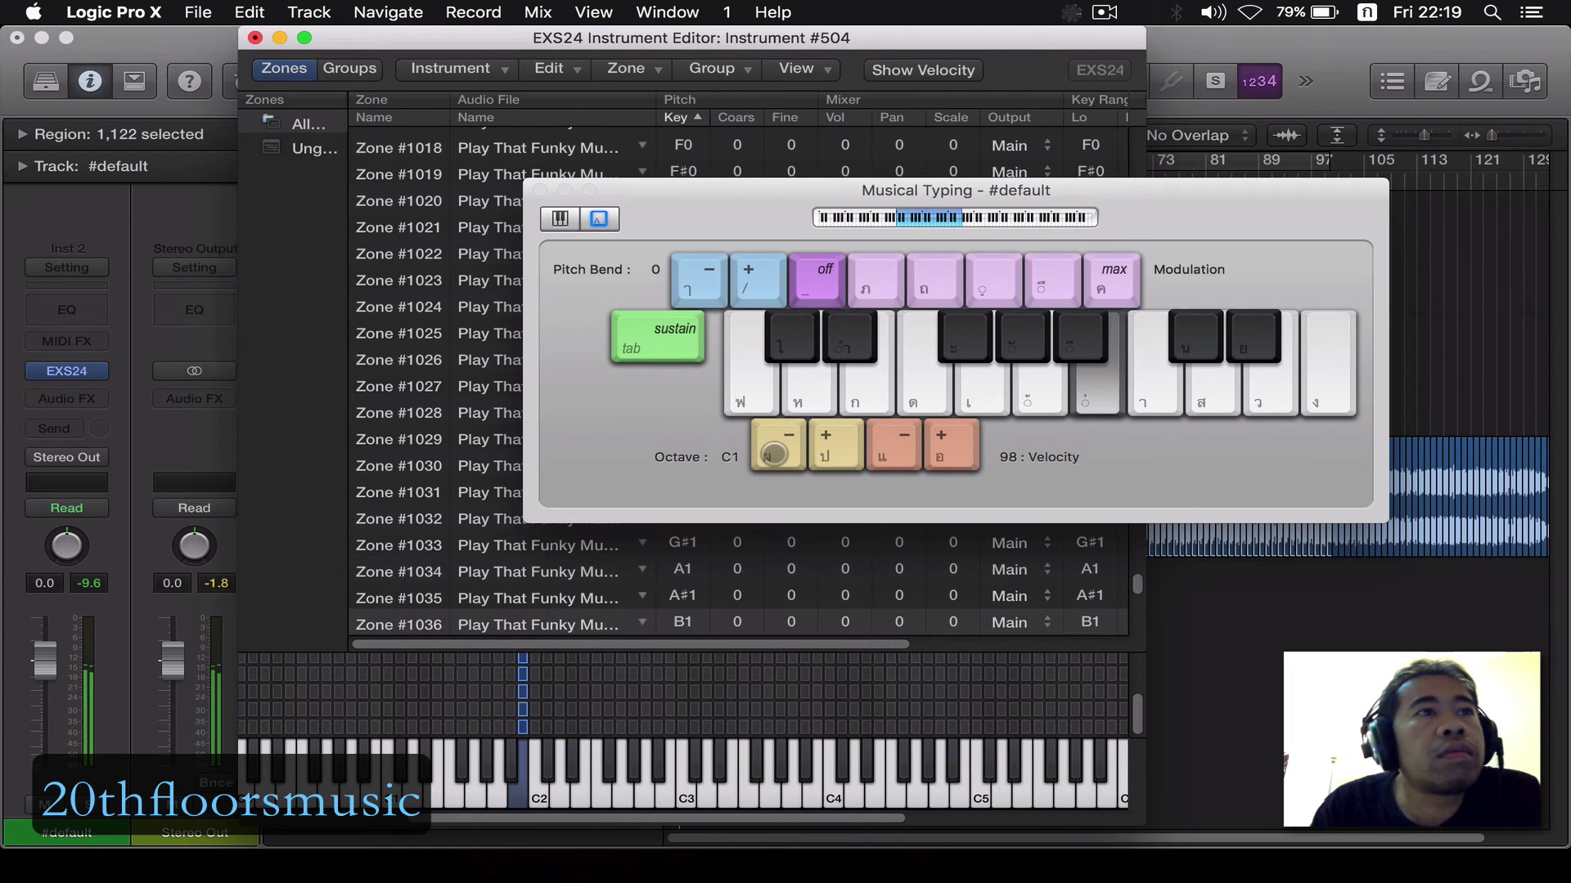
Step: Play the slices from A1 up to E2 with Musical Typing, repeating and alternating neighbouring white-key notes
{"action": "key", "text": "h"}
{"action": "key", "text": "j"}
{"action": "key", "text": "h"}
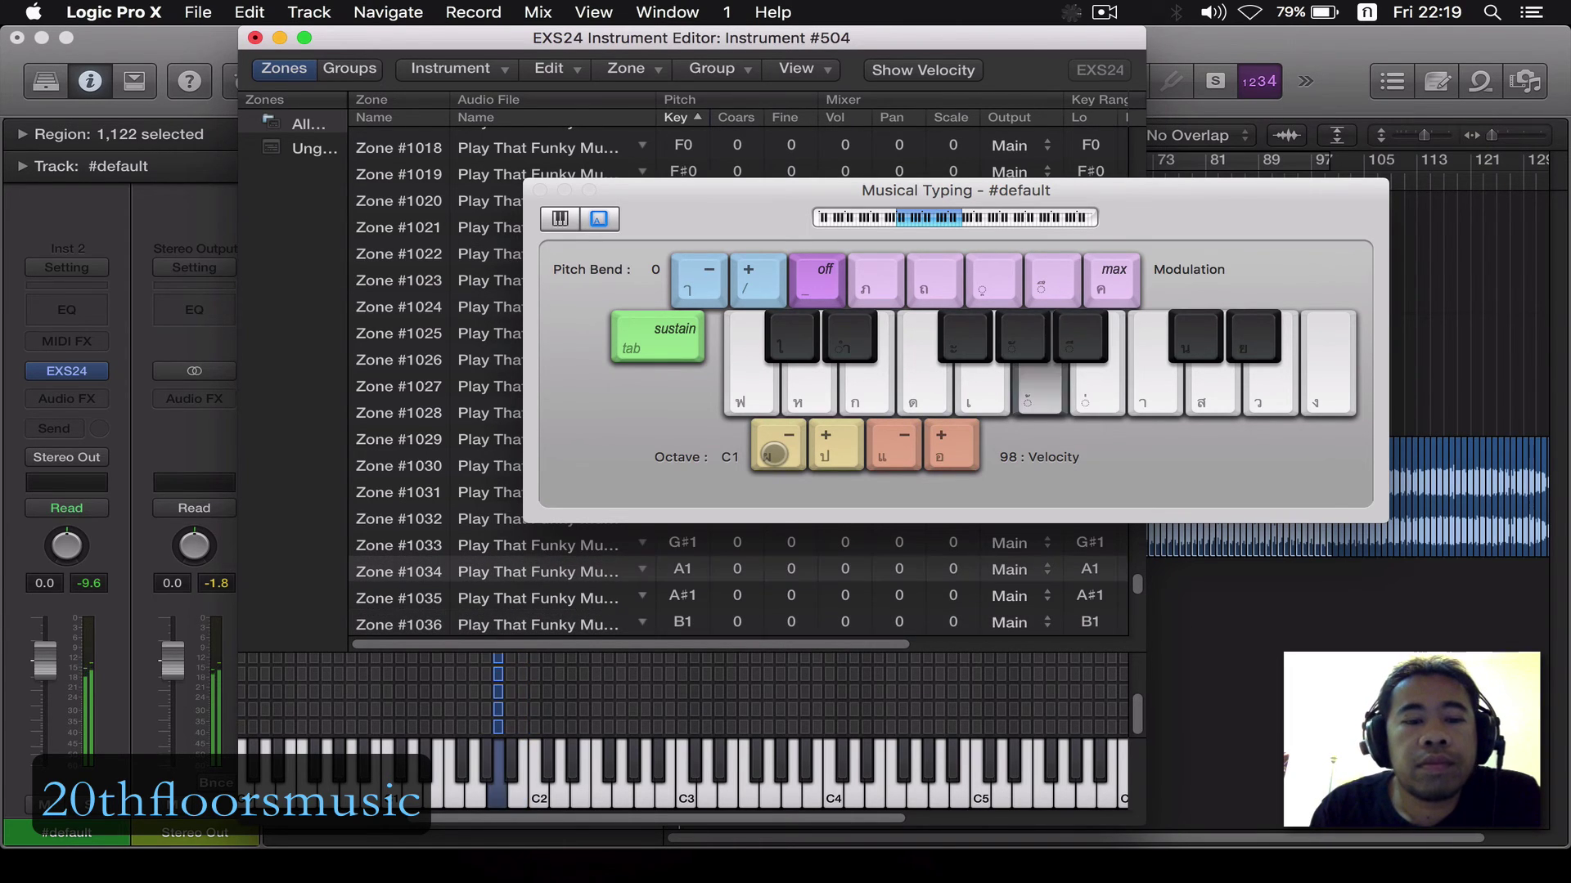
{"action": "key", "text": "j"}
{"action": "key", "text": "k"}
{"action": "key", "text": "k"}
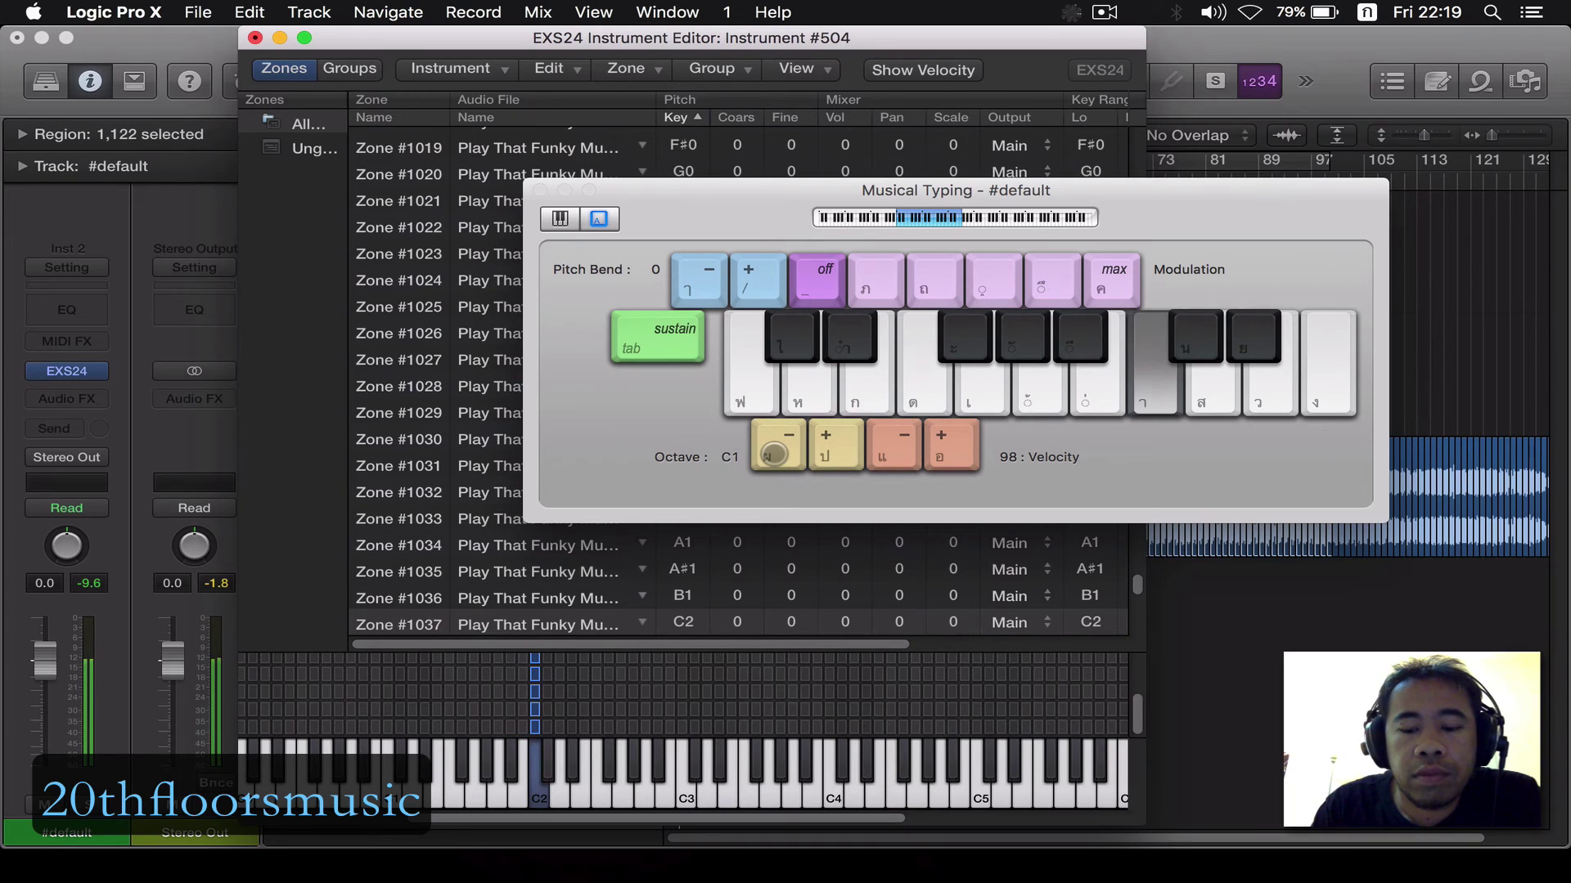
{"action": "key", "text": "l"}
{"action": "key", "text": "k"}
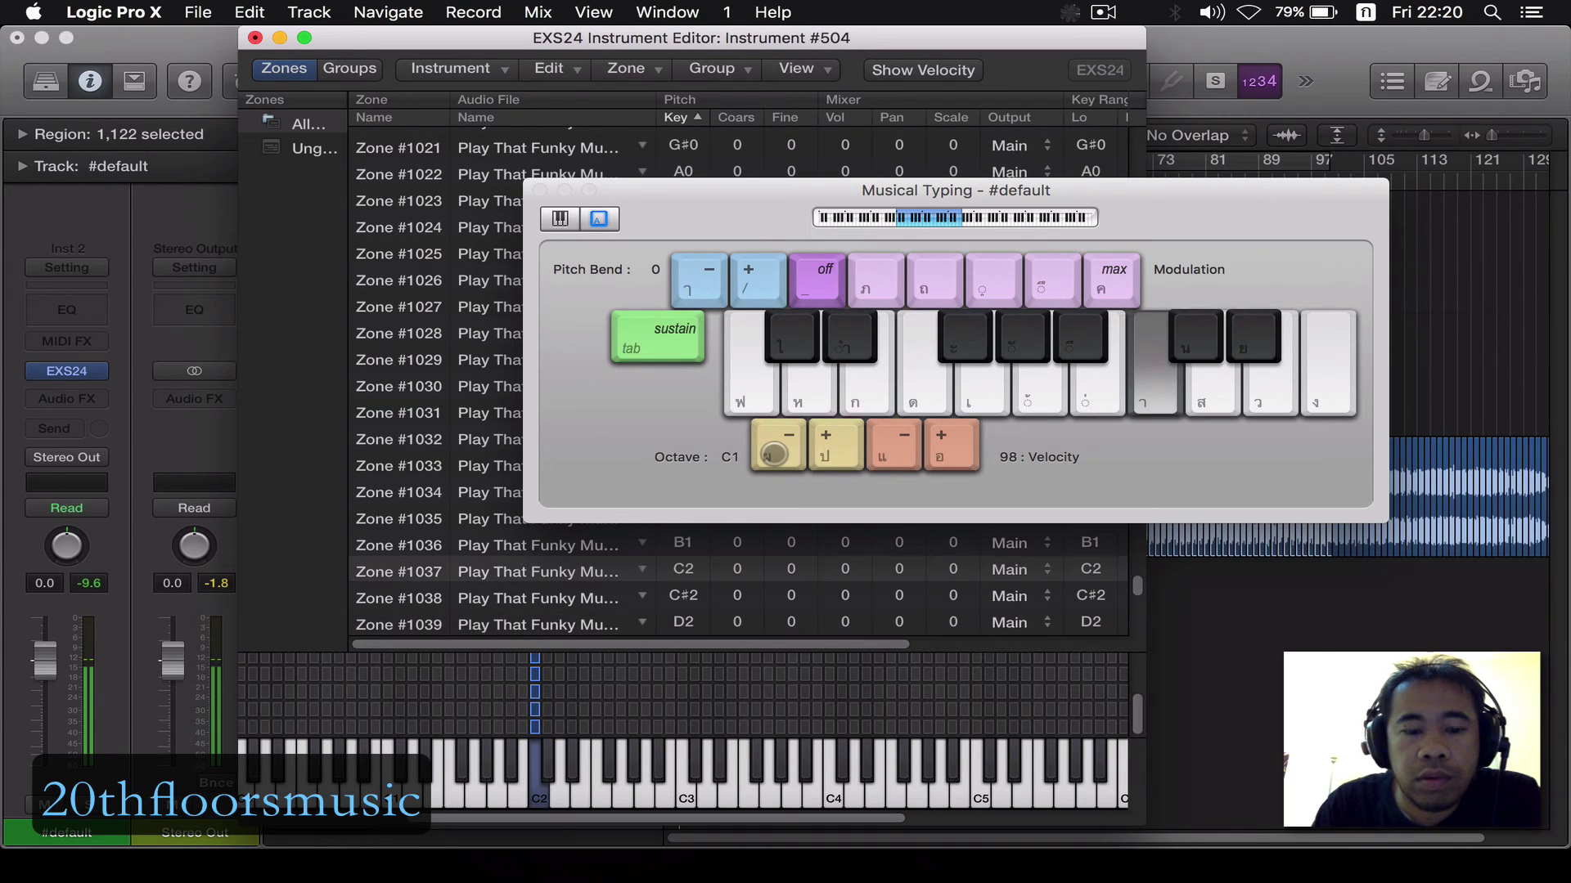
{"action": "key", "text": "semicolon"}
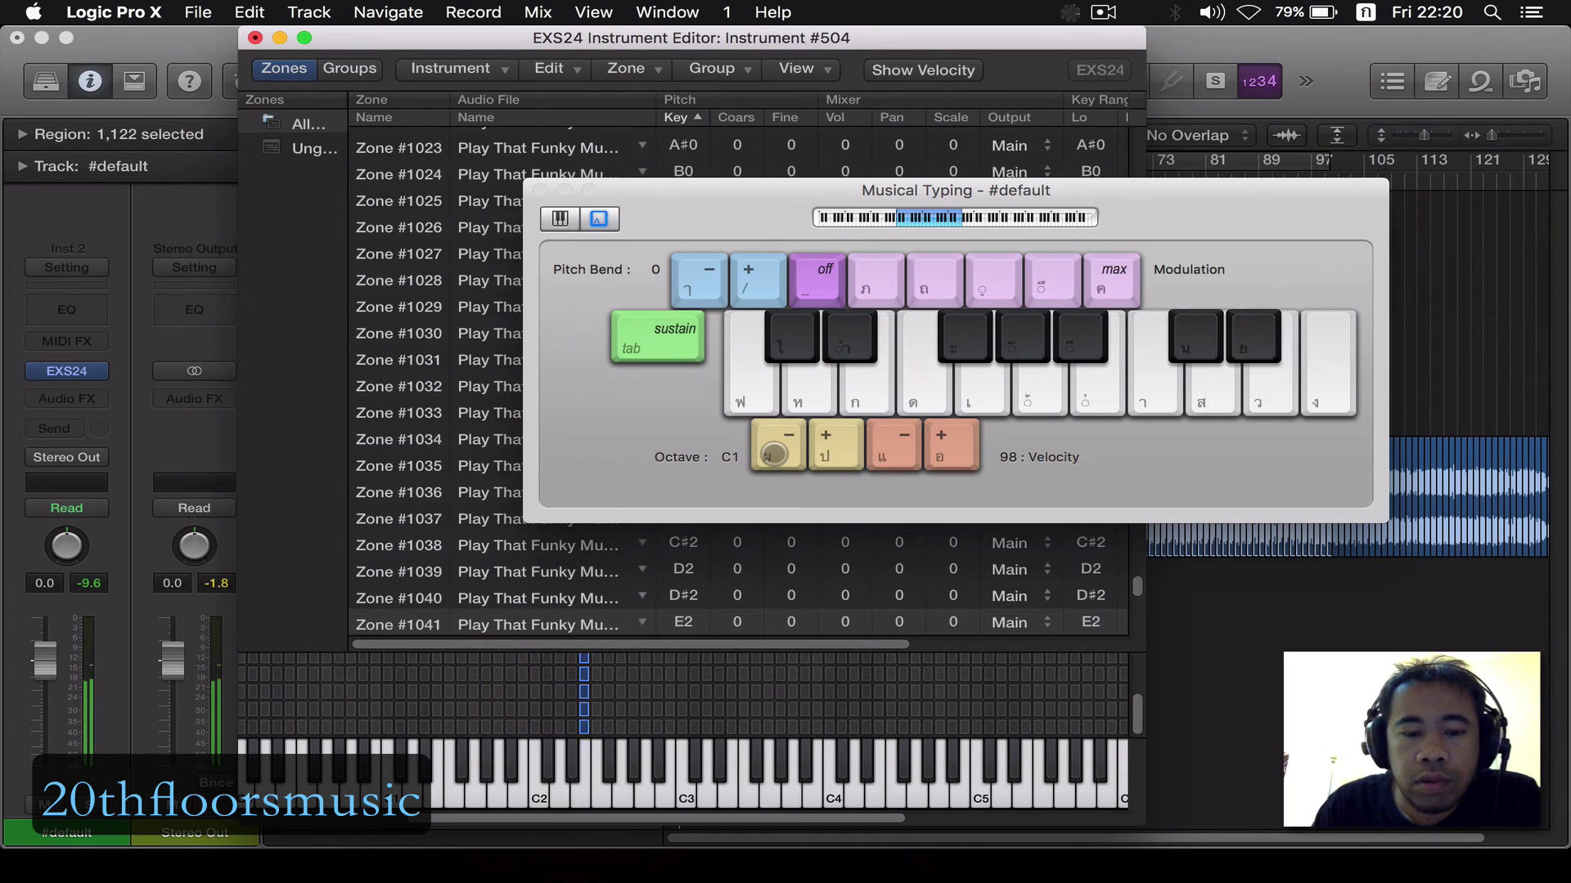
{"action": "key", "text": "semicolon"}
{"action": "key", "text": "l"}
{"action": "key", "text": "semicolon"}
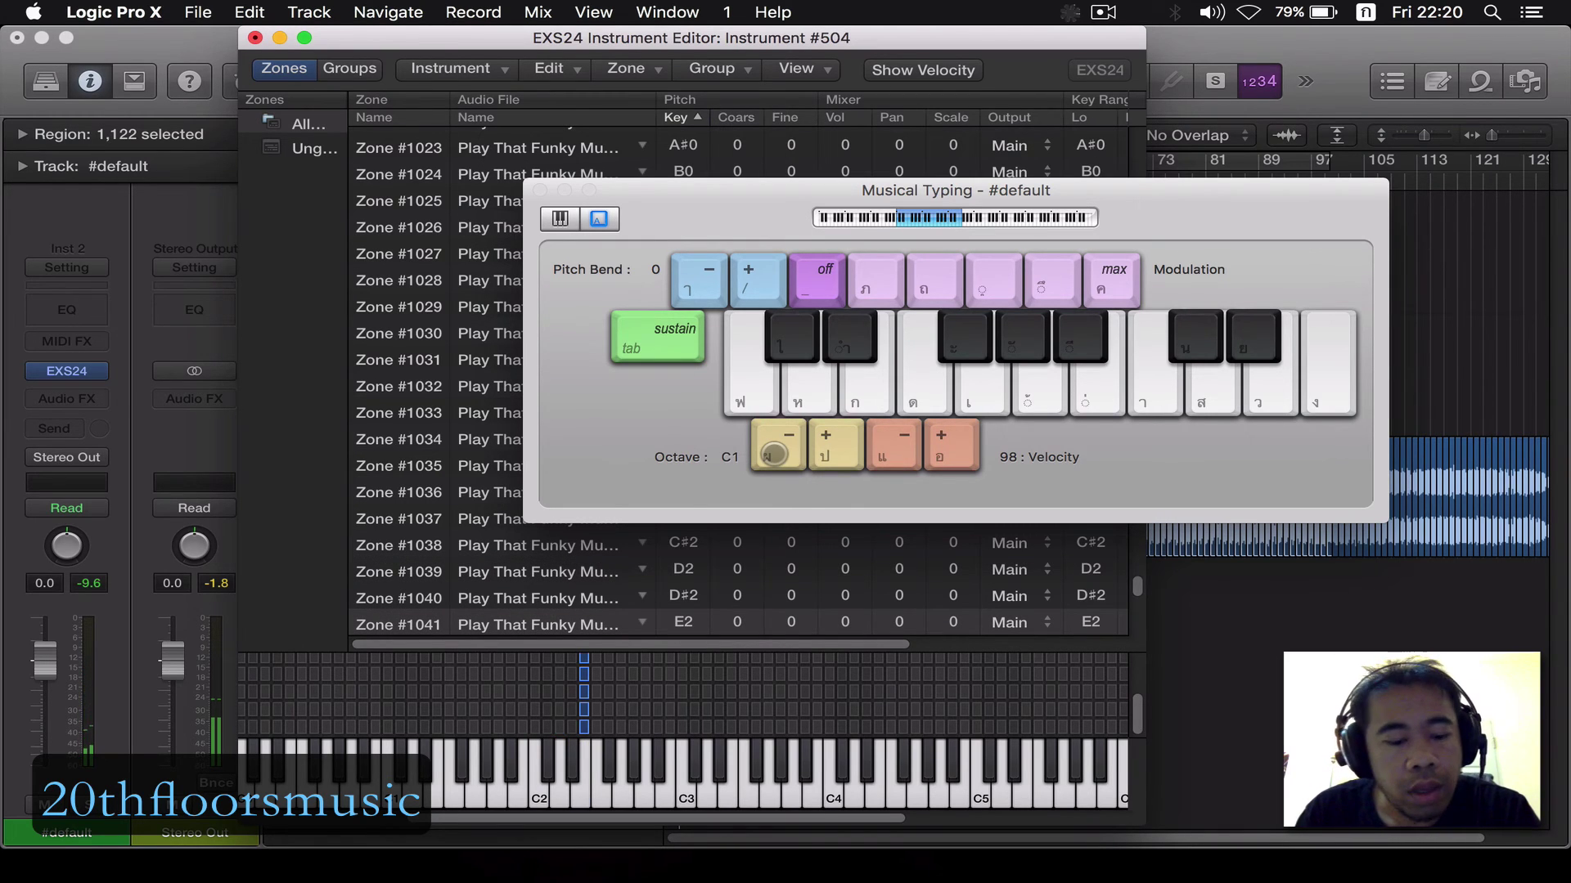
Step: Raise the Musical Typing octave to C2, play the slices on D3, E3 and B2, and alternate between G2 and A2
{"action": "key", "text": "x"}
{"action": "key", "text": "l"}
{"action": "key", "text": "semicolon"}
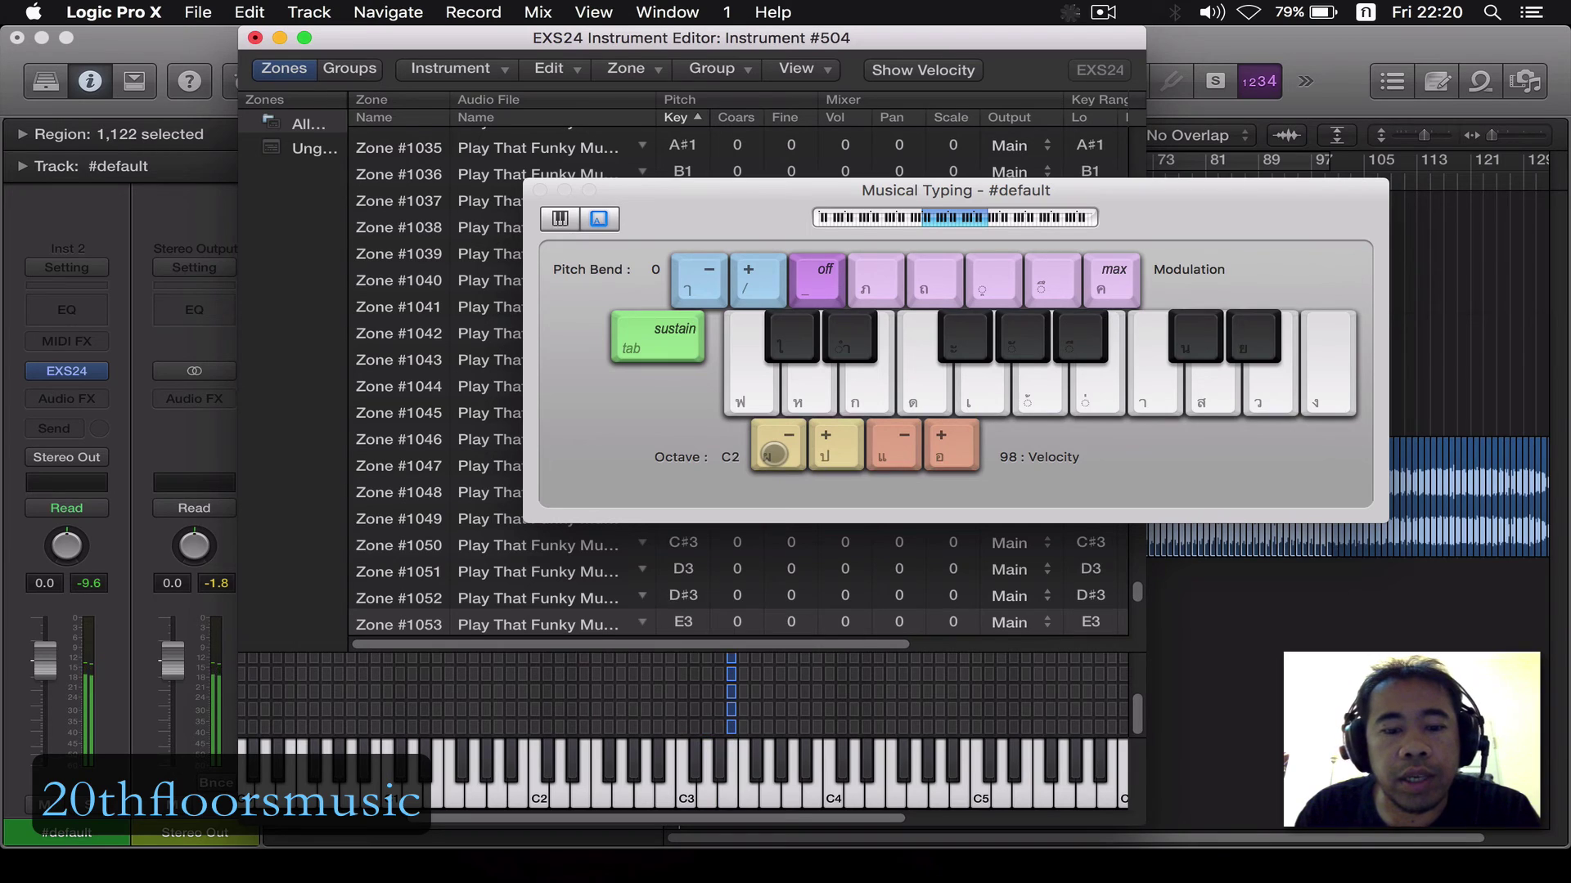
{"action": "key", "text": "j"}
{"action": "key", "text": "g"}
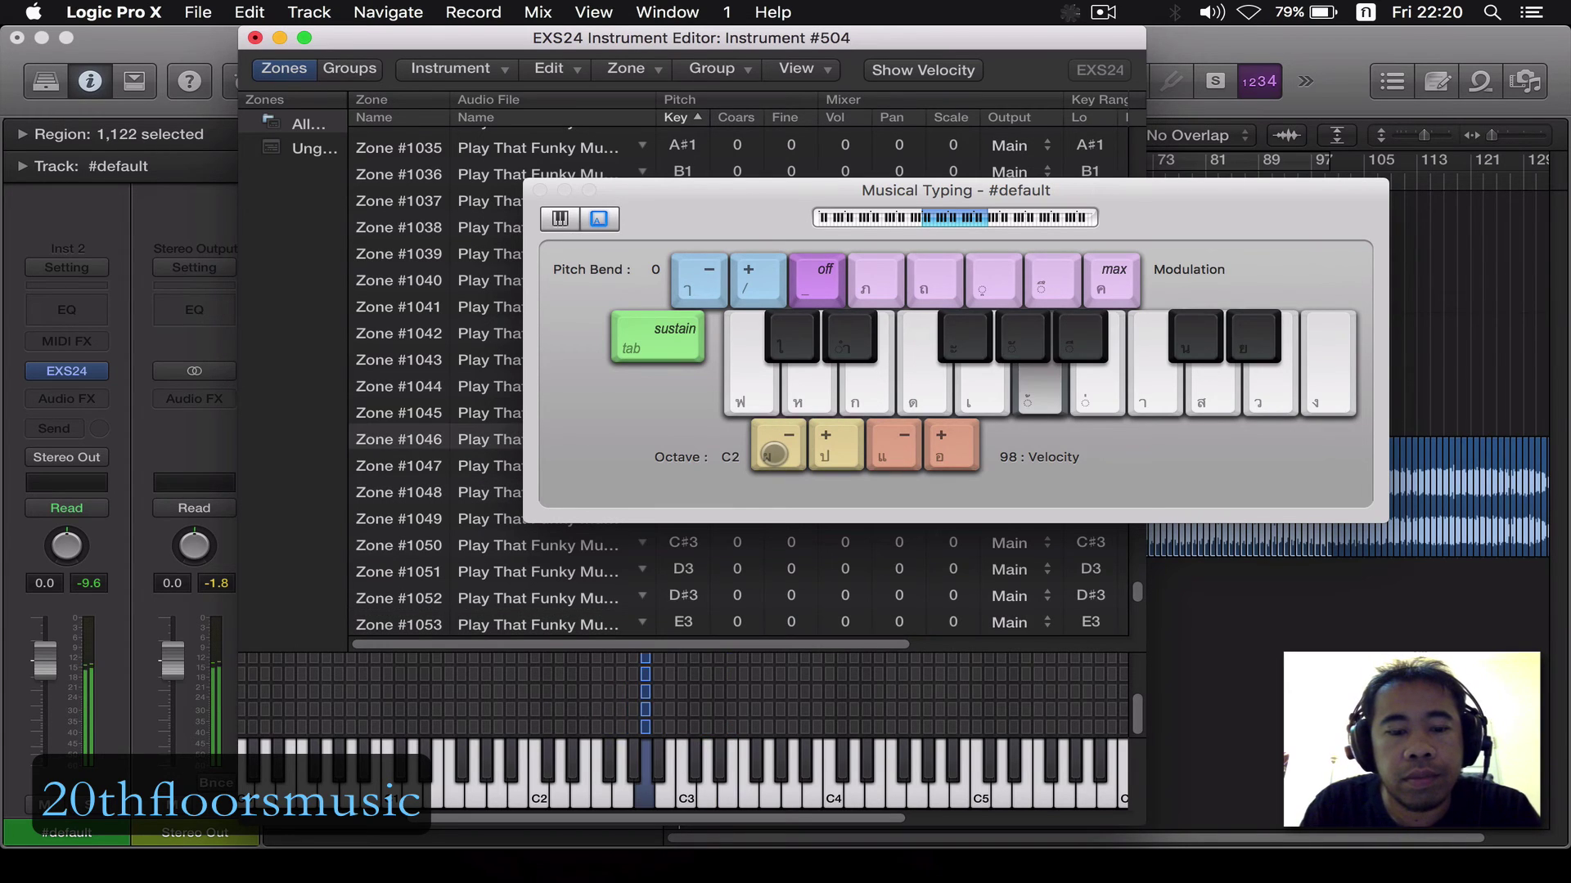
{"action": "key", "text": "g"}
{"action": "key", "text": "h"}
{"action": "key", "text": "g"}
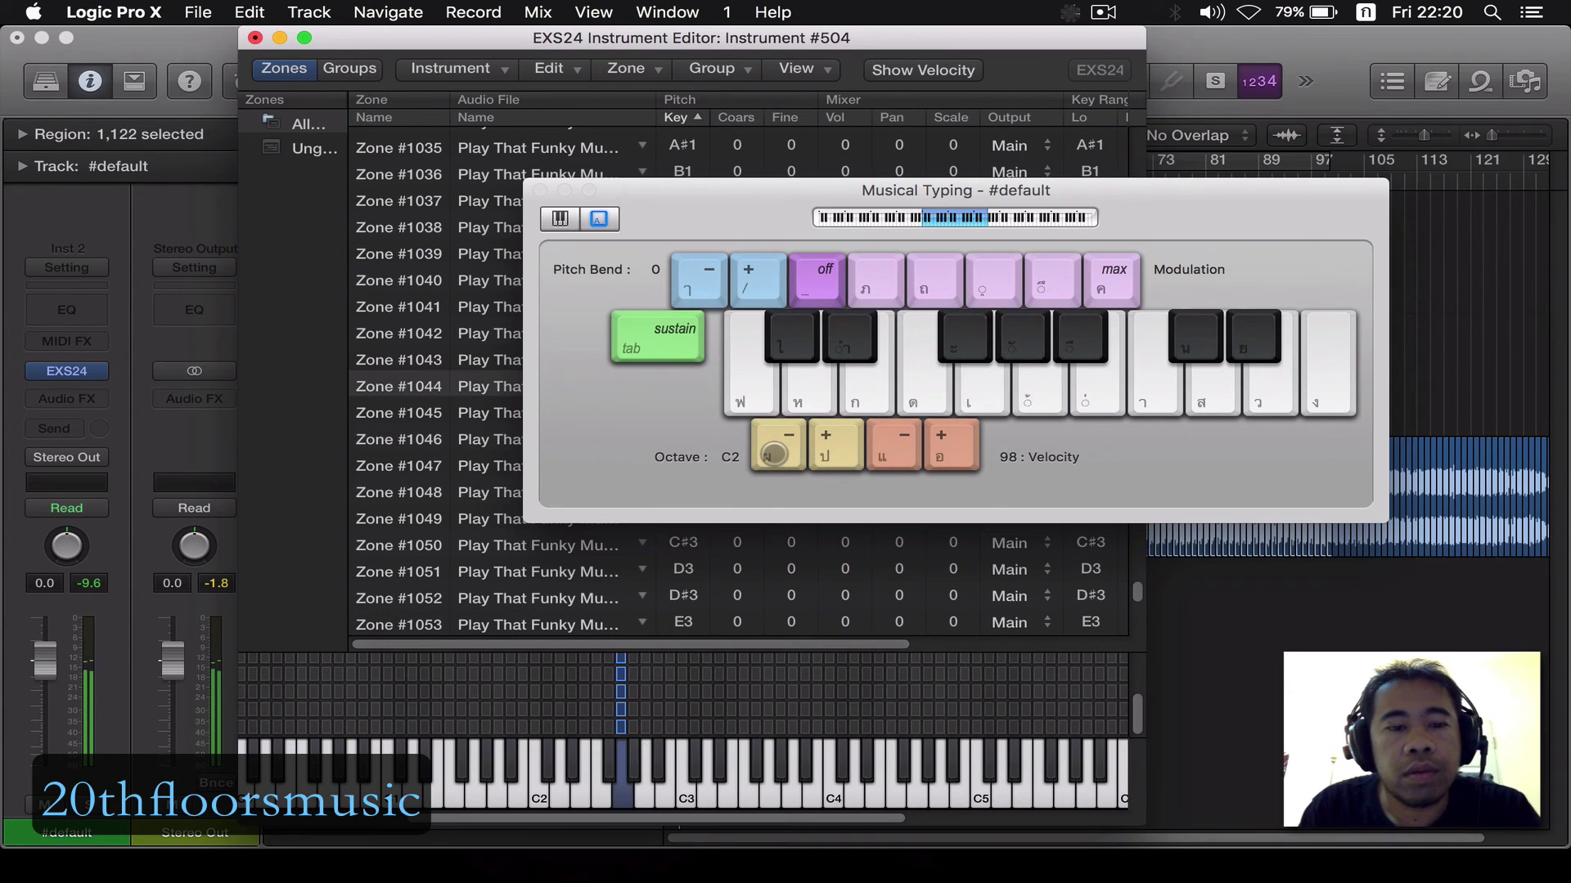
{"action": "key", "text": "h"}
{"action": "key", "text": "g"}
{"action": "key", "text": "h"}
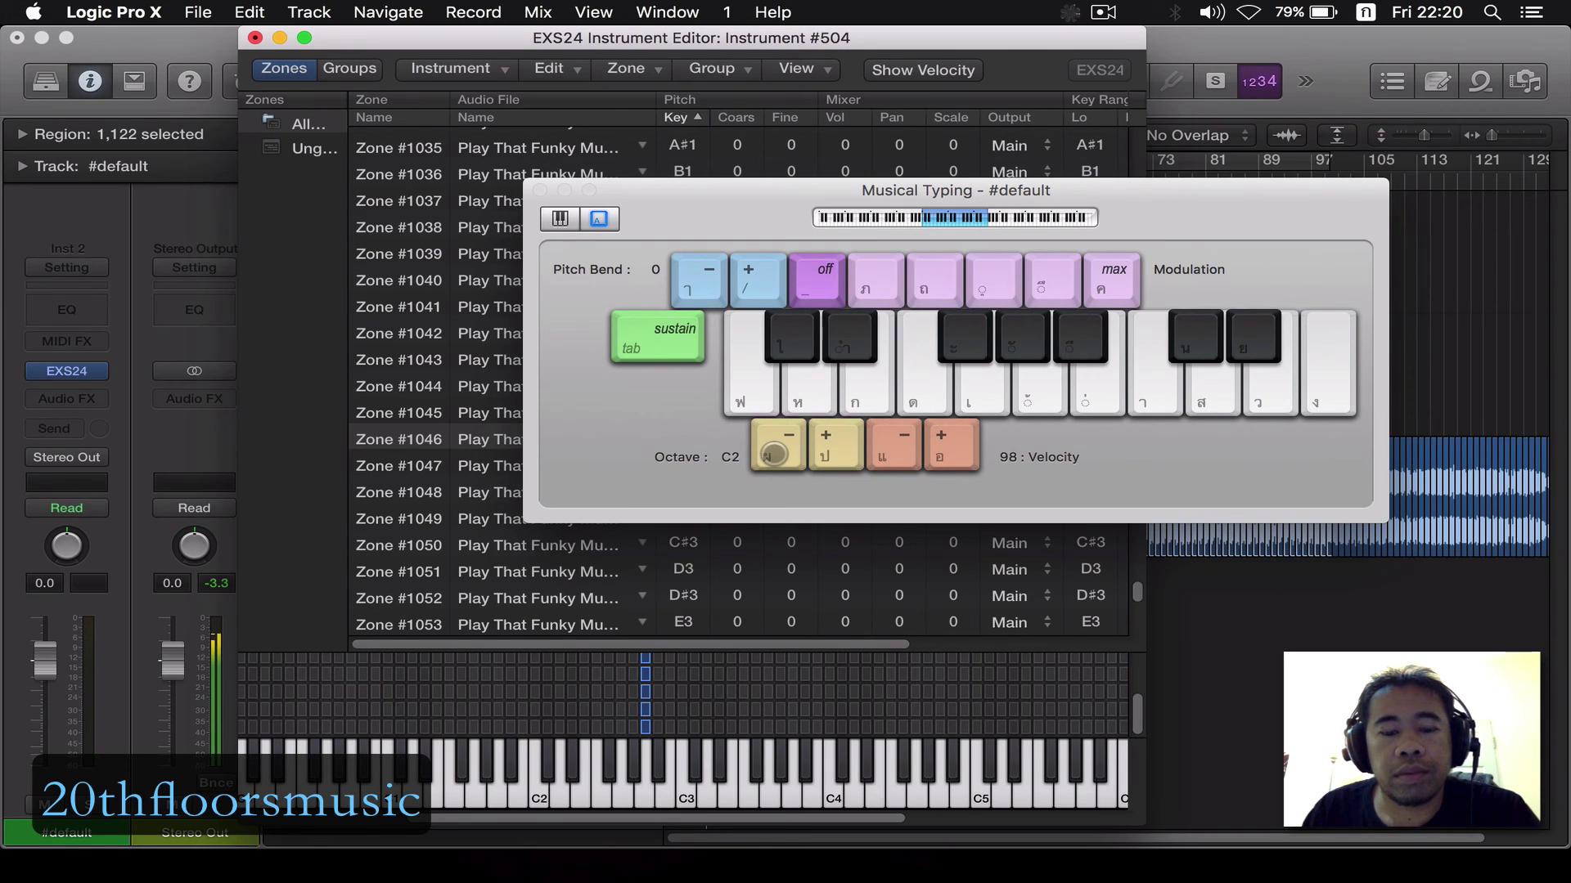
Step: Play the A2 slice in alternation with B2, adding the C3 slice and returning to B2
{"action": "key", "text": "h"}
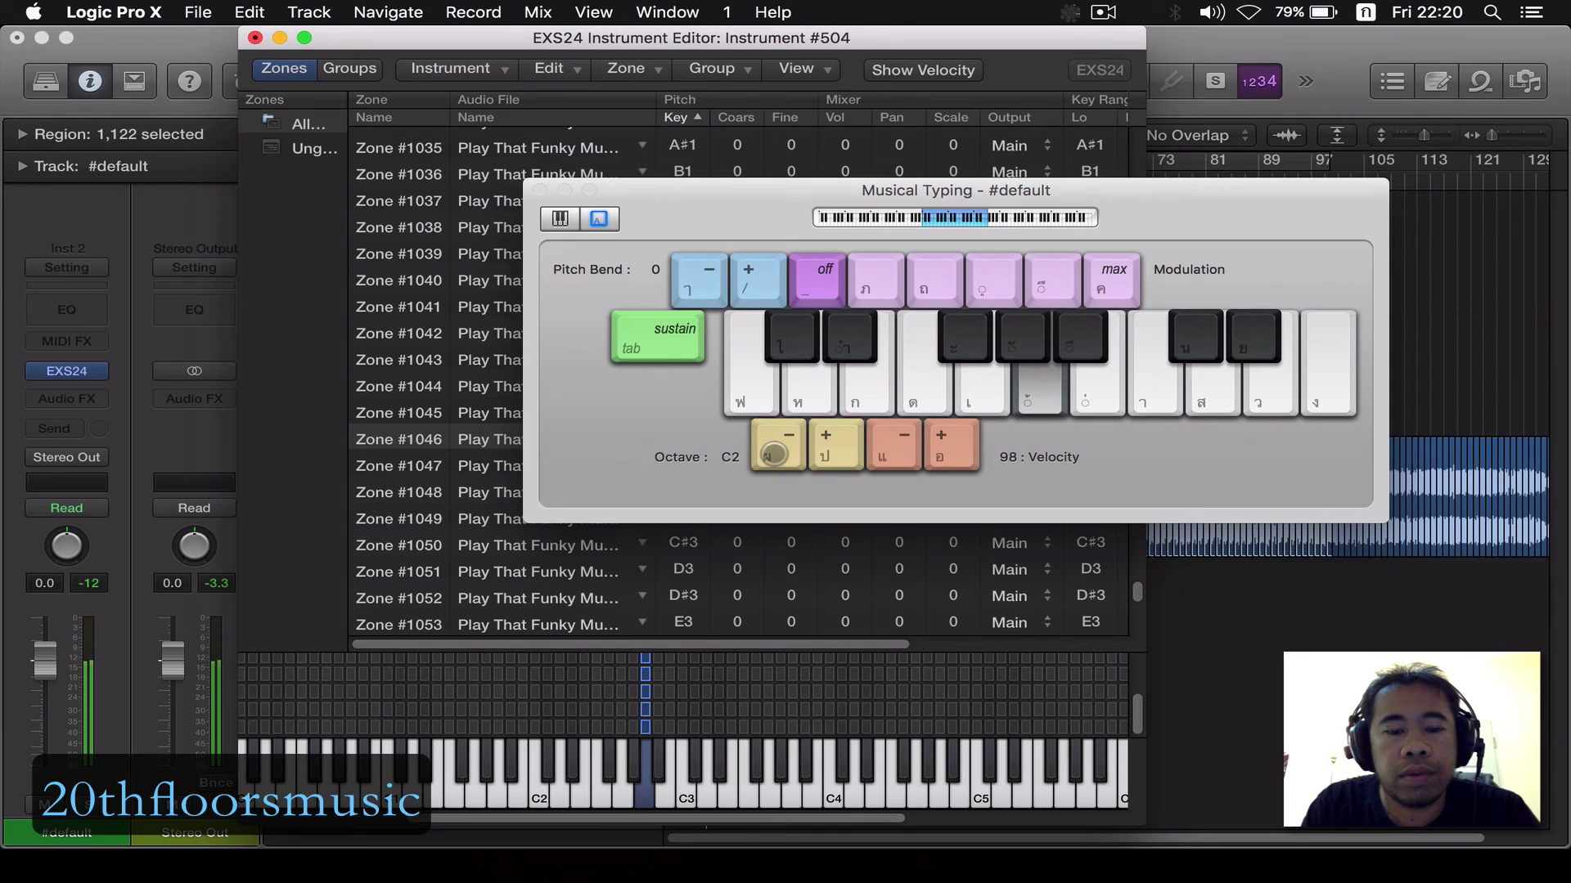
{"action": "key", "text": "j"}
{"action": "key", "text": "h"}
{"action": "key", "text": "j"}
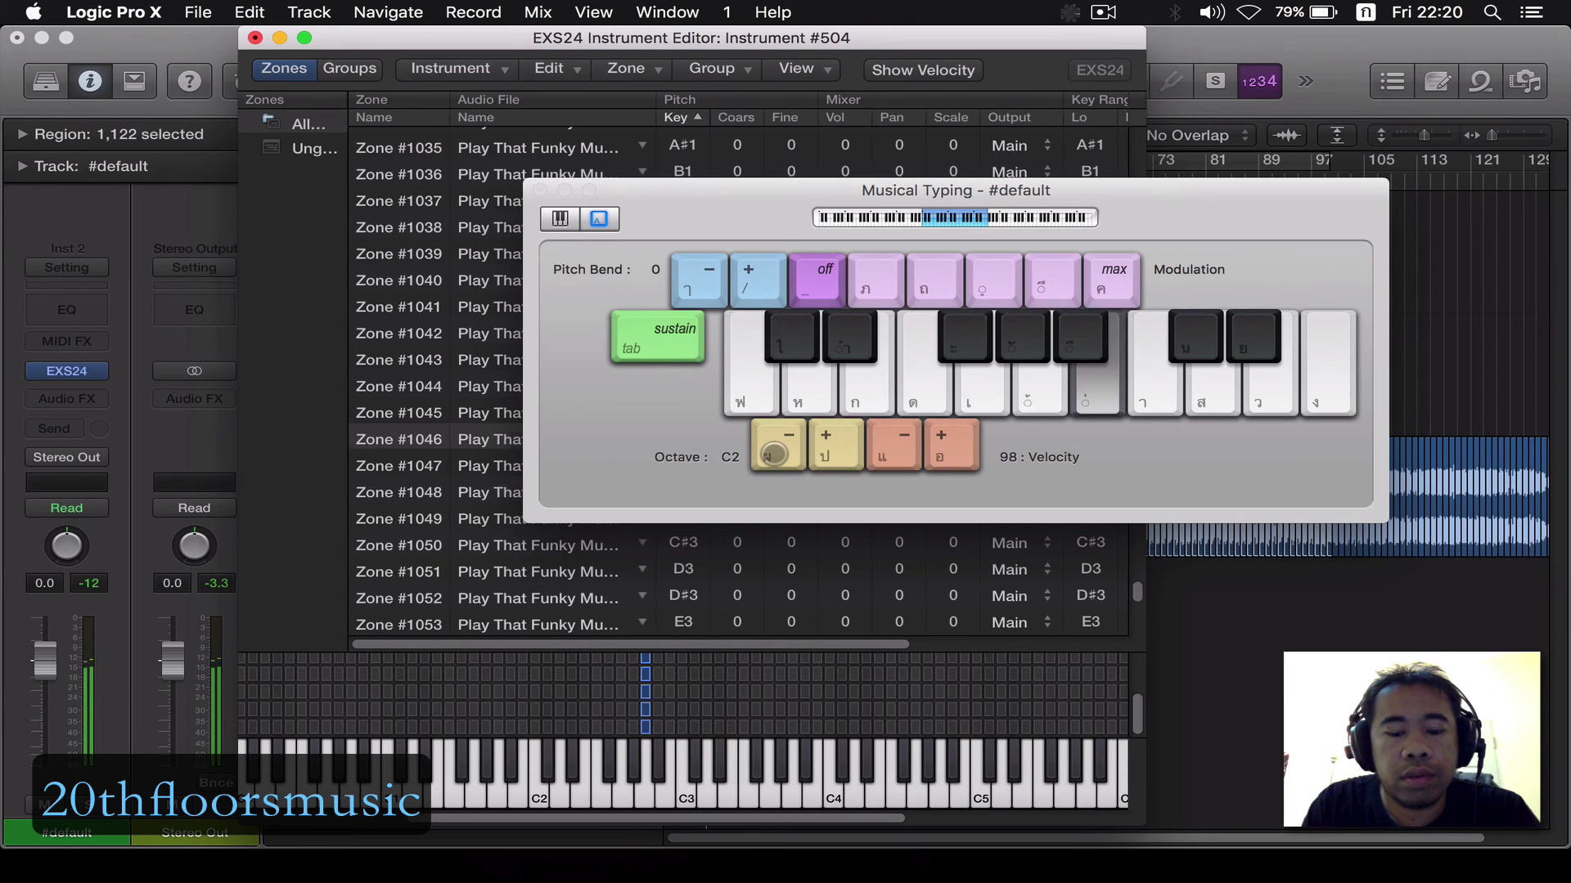
{"action": "key", "text": "h"}
{"action": "key", "text": "k"}
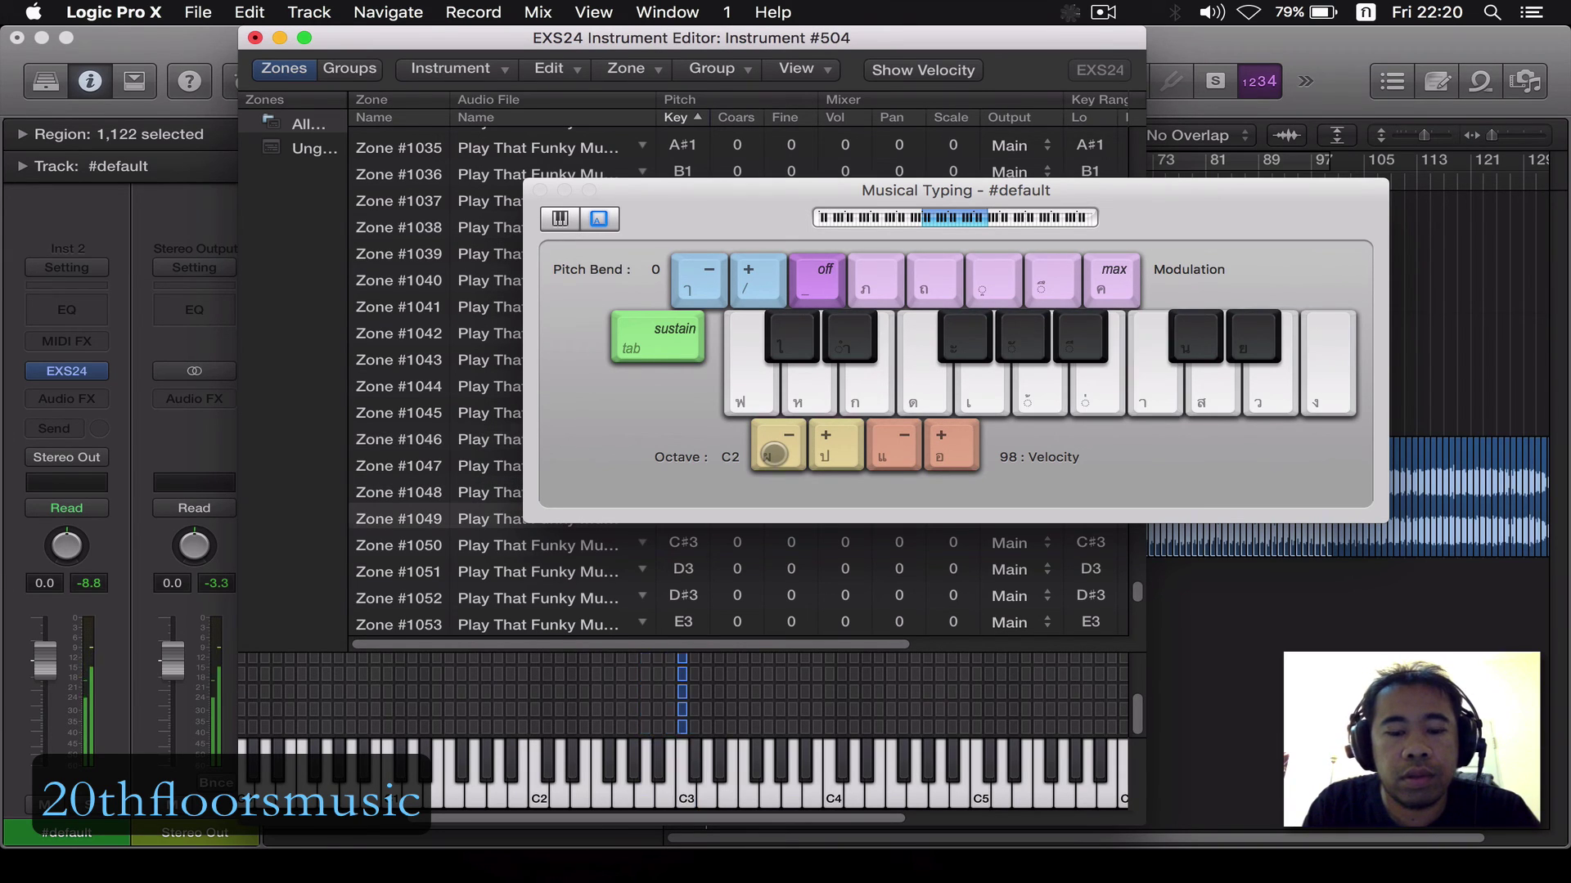
{"action": "key", "text": "j"}
Step: Alternate between the slices on A#2 and A2, and close Musical Typing
{"action": "key", "text": "u"}
{"action": "key", "text": "h"}
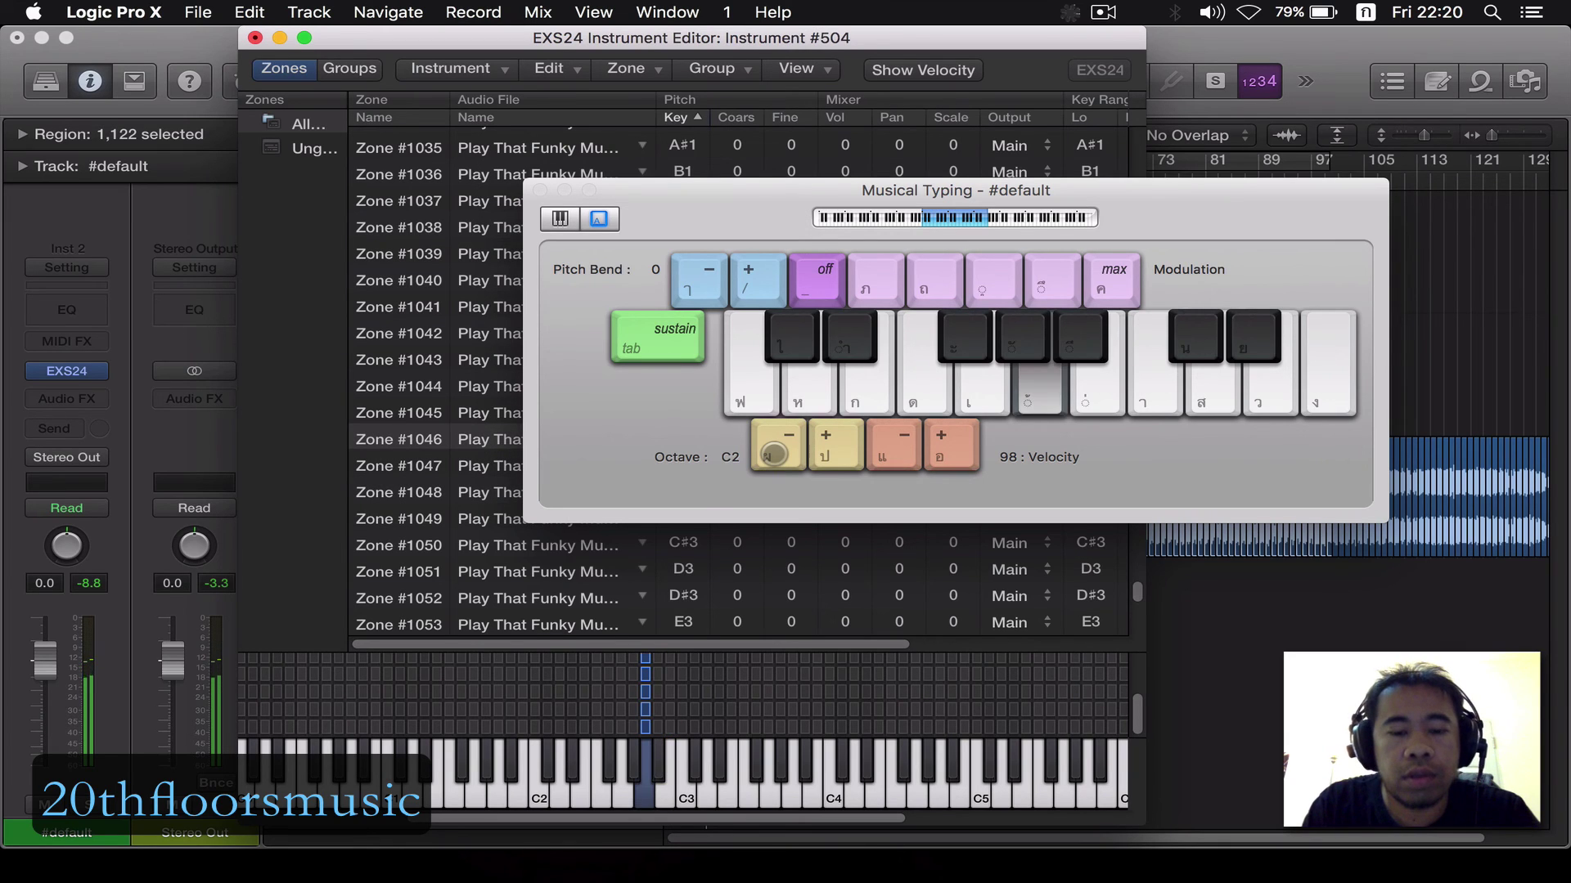
{"action": "key", "text": "u"}
{"action": "key", "text": "h"}
{"action": "key", "text": "u"}
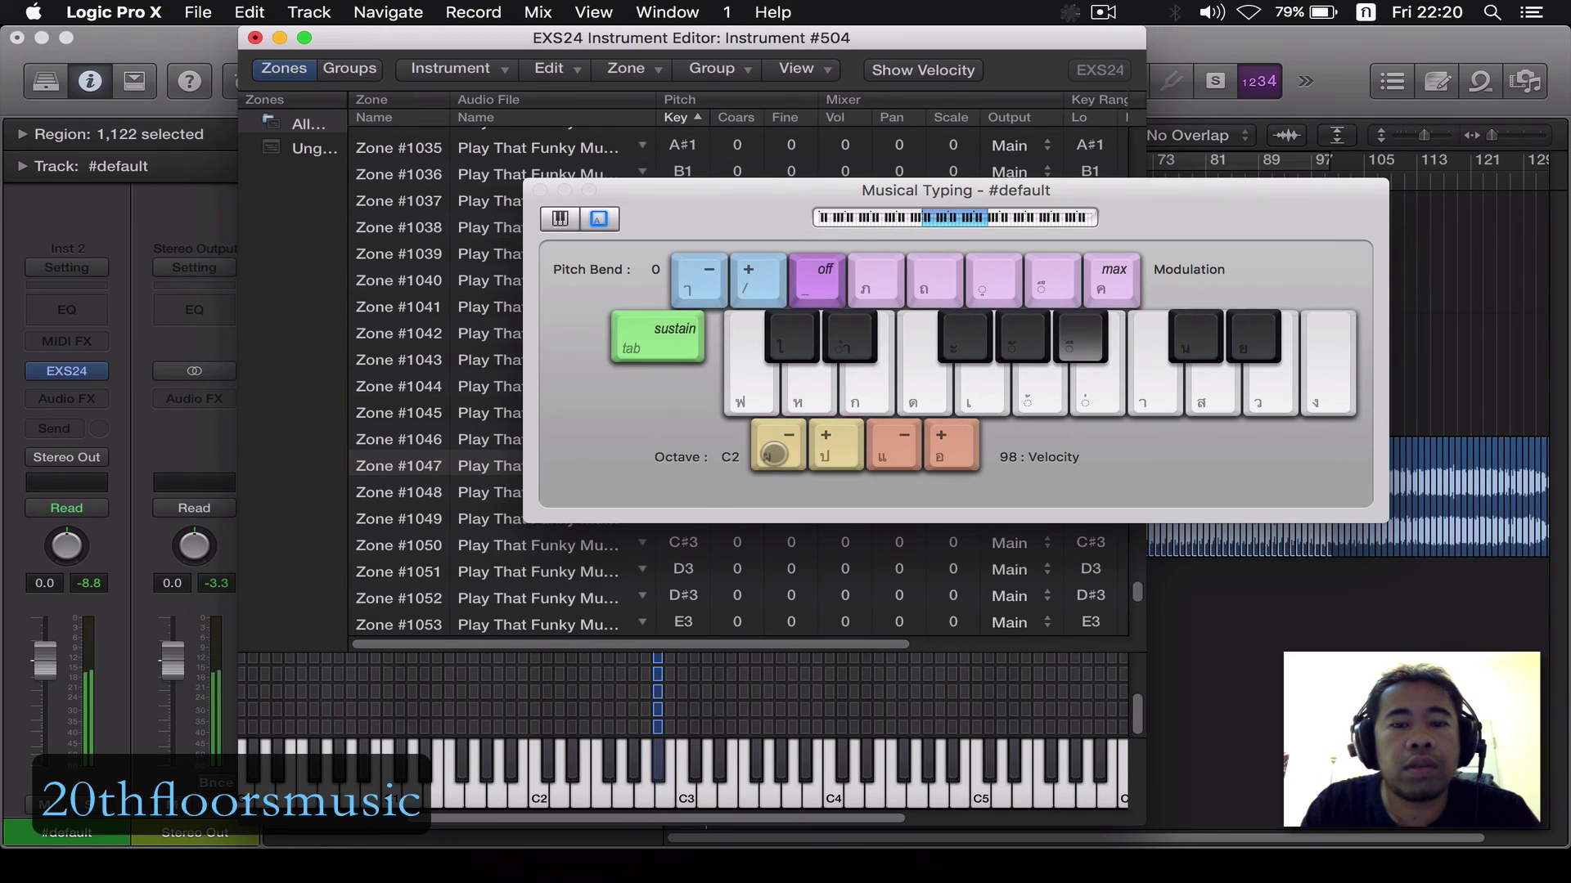
{"action": "key", "text": "h"}
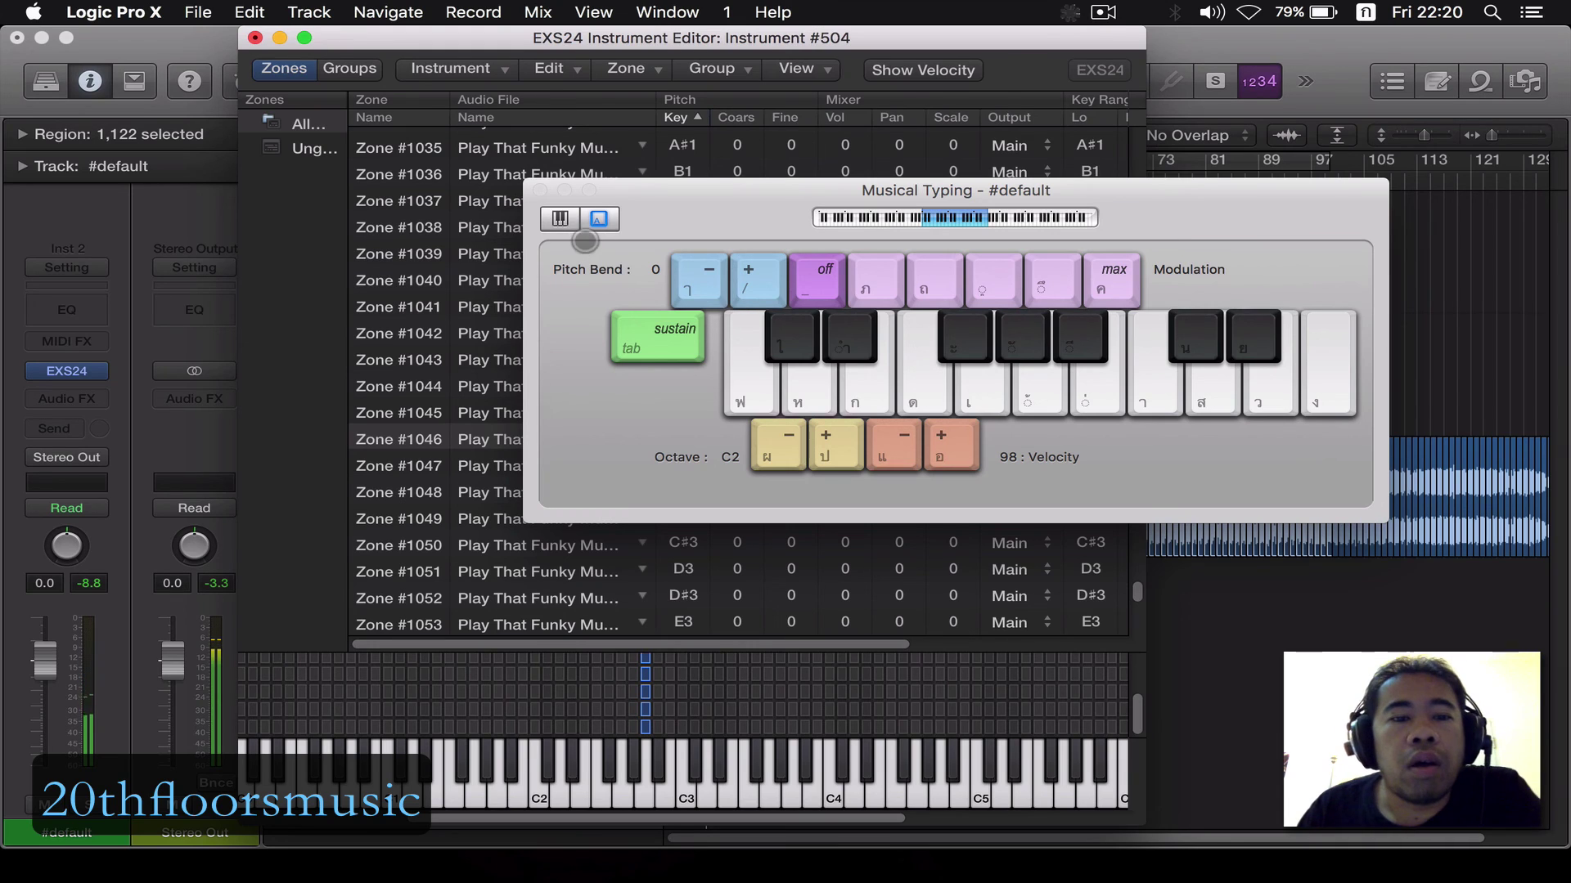
{"action": "left_click", "coordinate": [540, 190]}
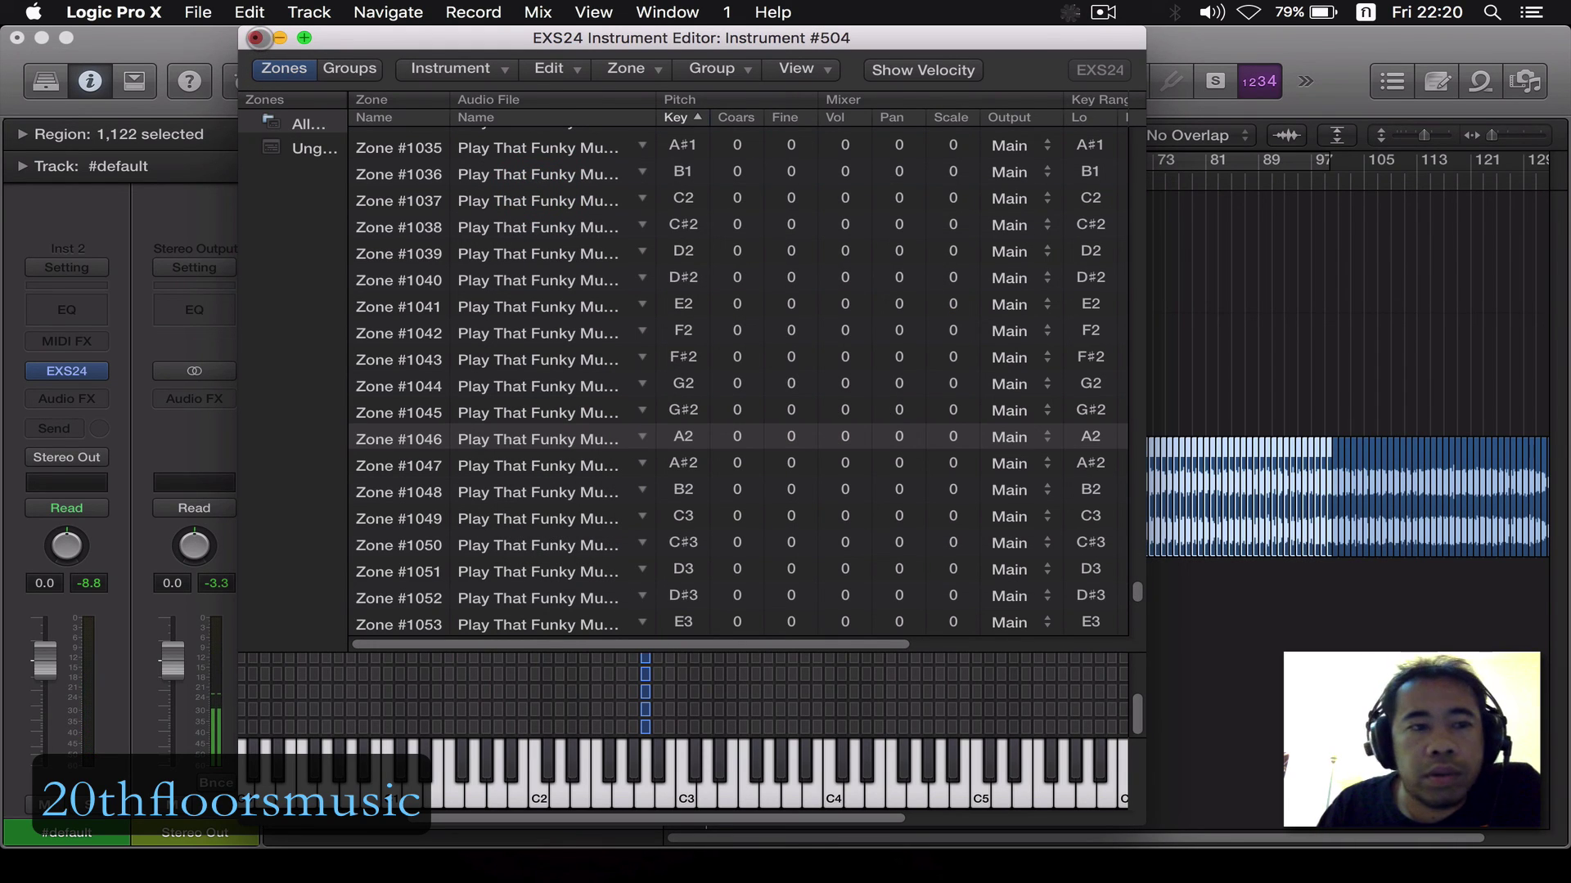
{"action": "left_click", "coordinate": [255, 37]}
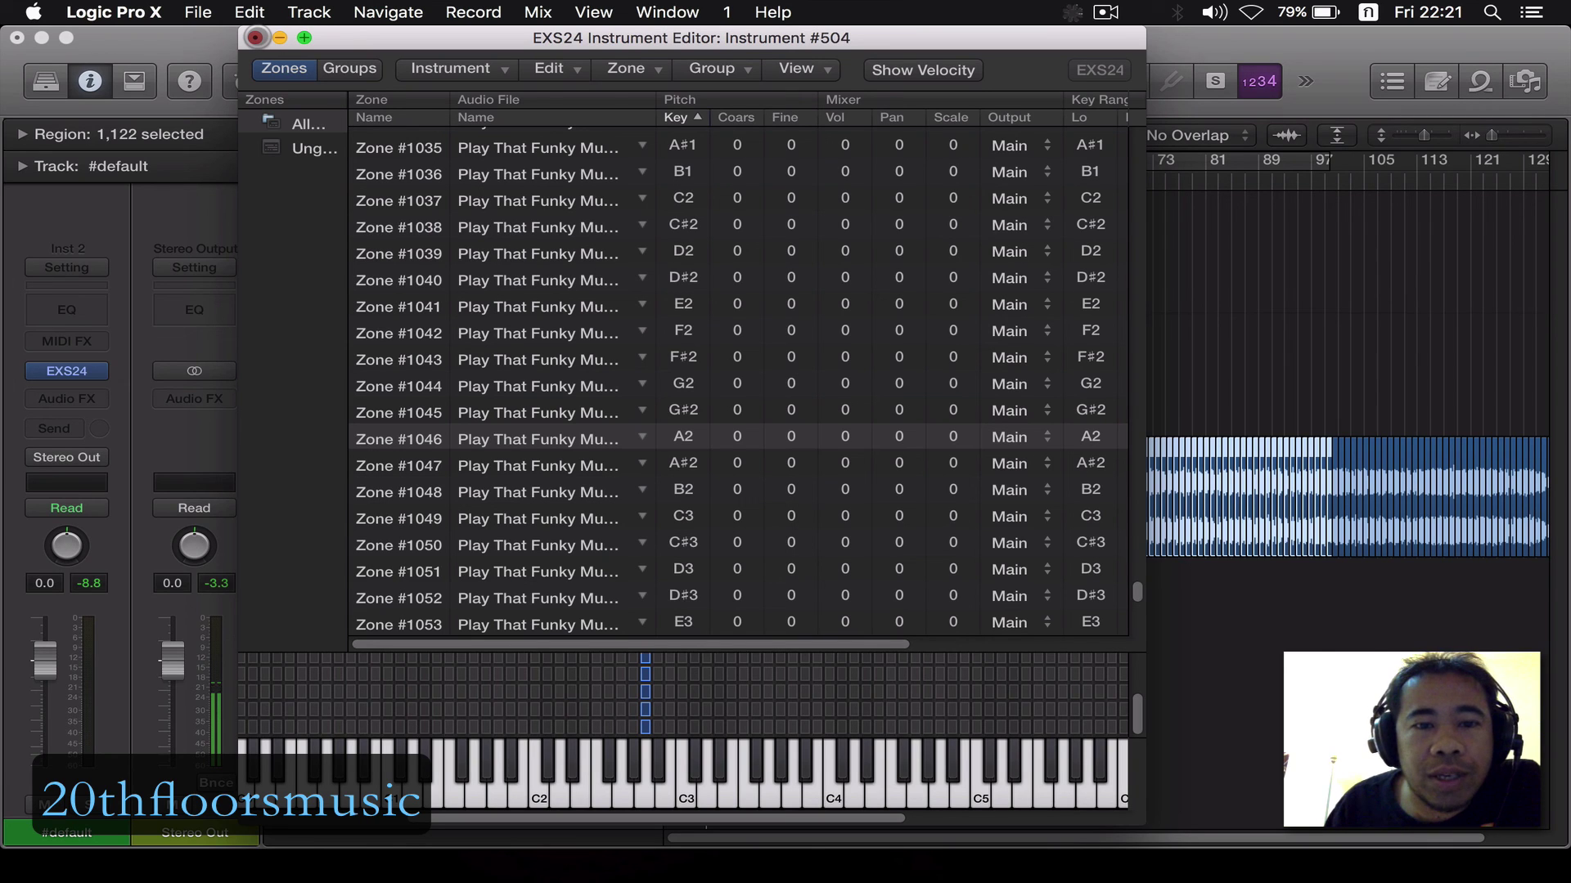
{"action": "left_click", "coordinate": [1105, 12]}
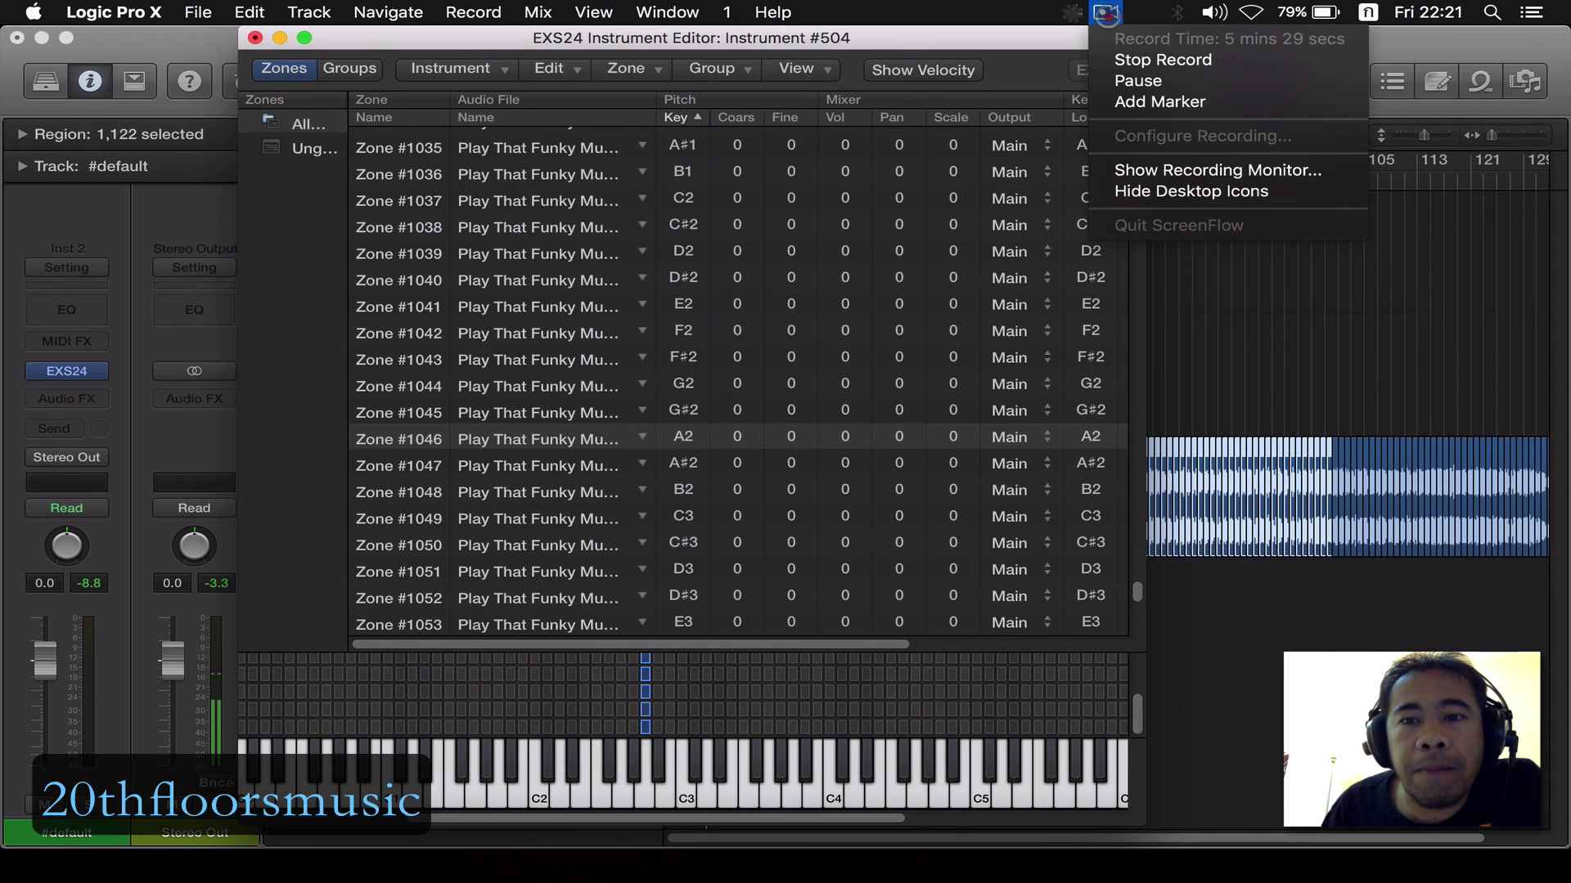